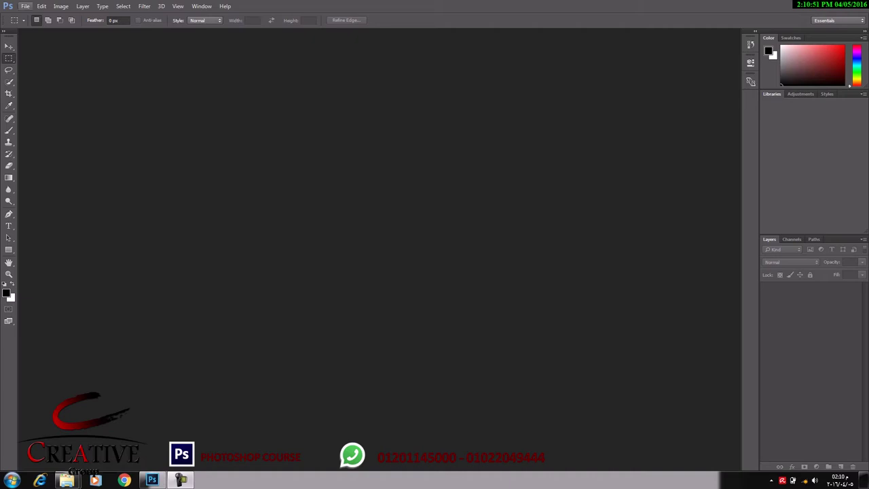
pyautogui.click(25, 6)
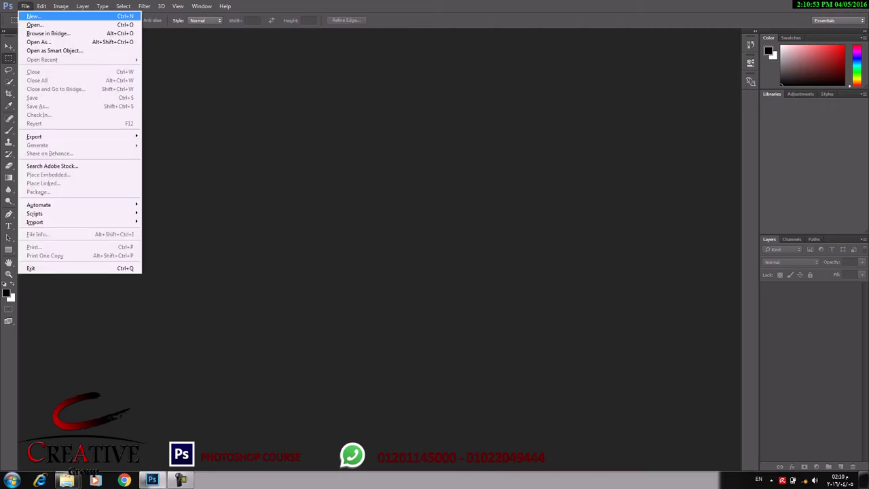
pyautogui.click(34, 24)
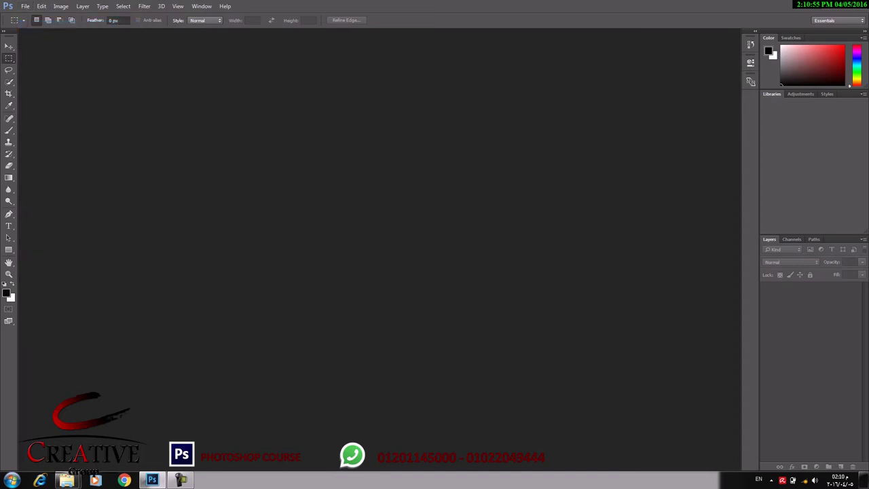
pyautogui.click(50, 195)
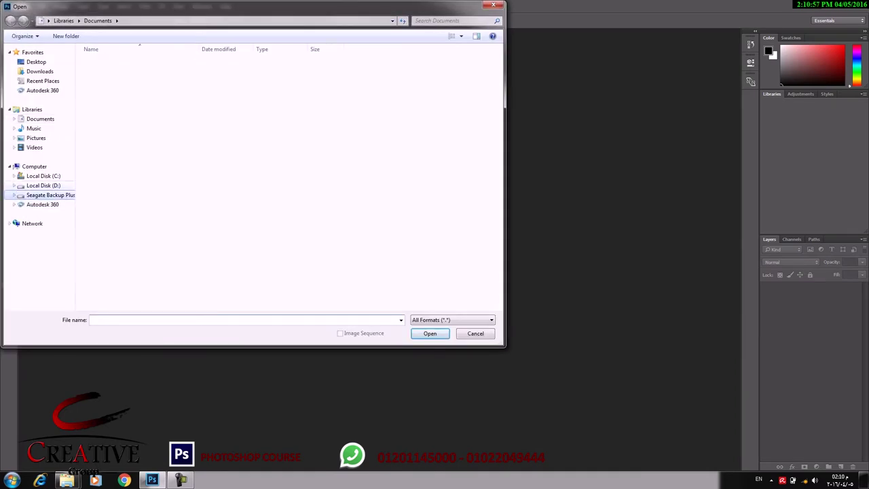
pyautogui.click(107, 166)
pyautogui.scroll(-3, 204, 204)
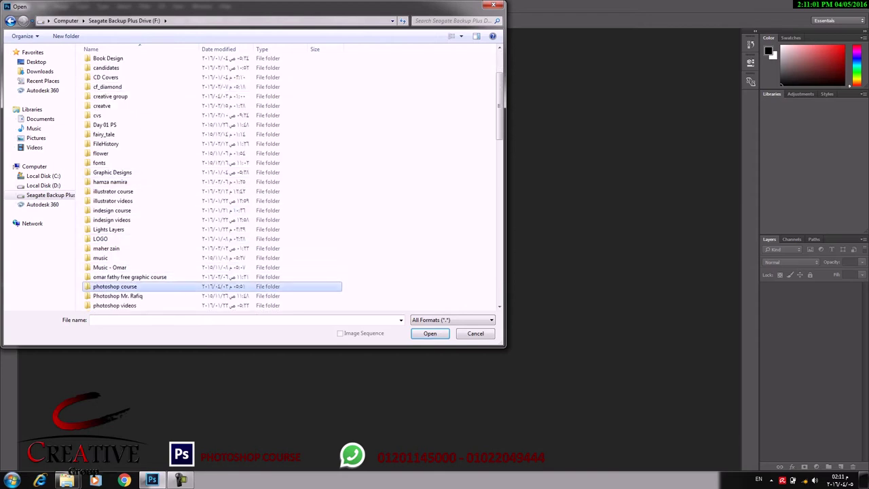
pyautogui.doubleClick(136, 287)
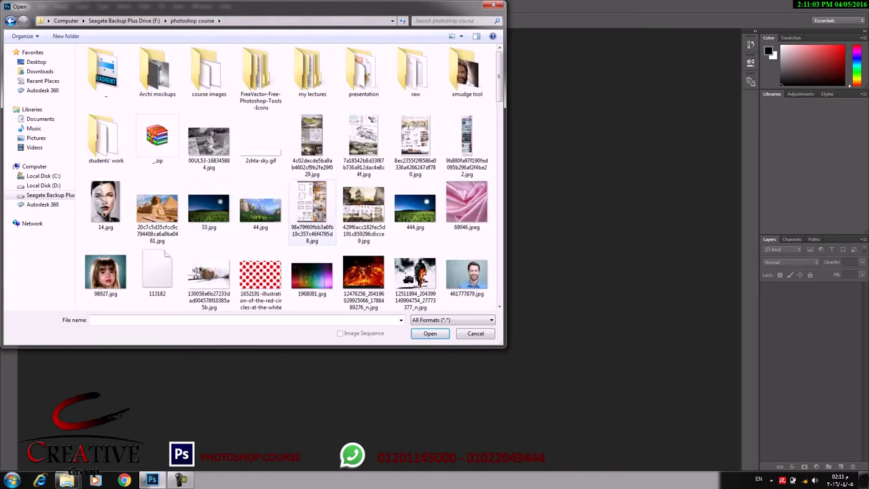
pyautogui.scroll(-3, 292, 177)
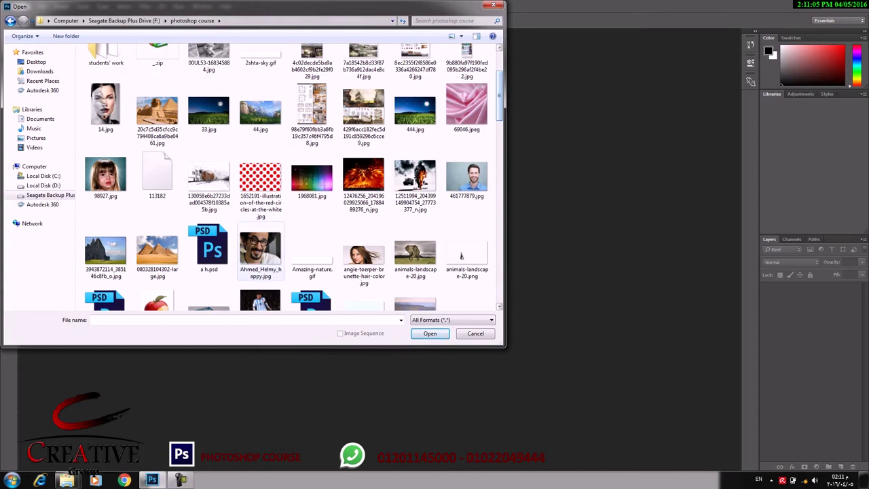
pyautogui.doubleClick(105, 255)
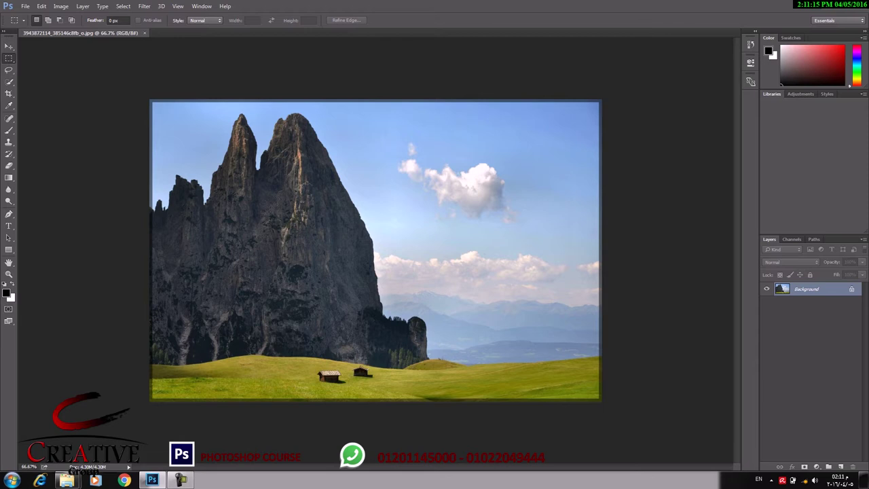
# Show the toolbox in two columns and select the sky above the ridge with Quick Selection.
pyautogui.click(4, 31)
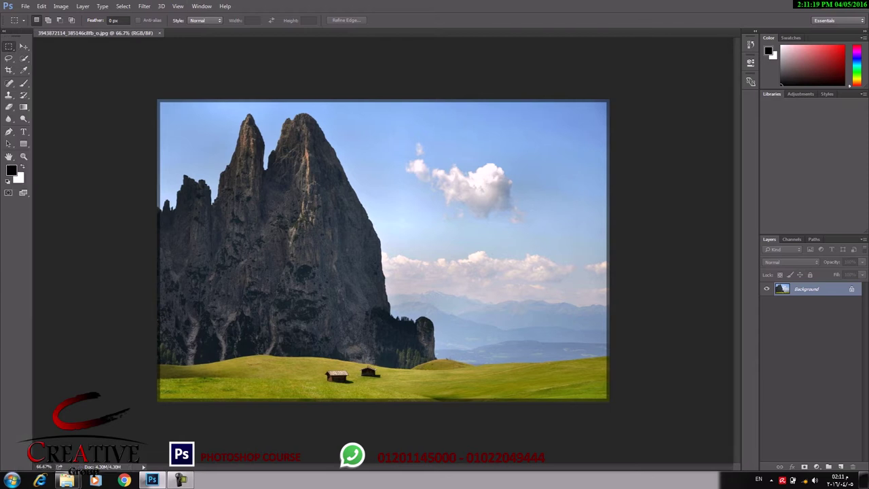
pyautogui.click(24, 58)
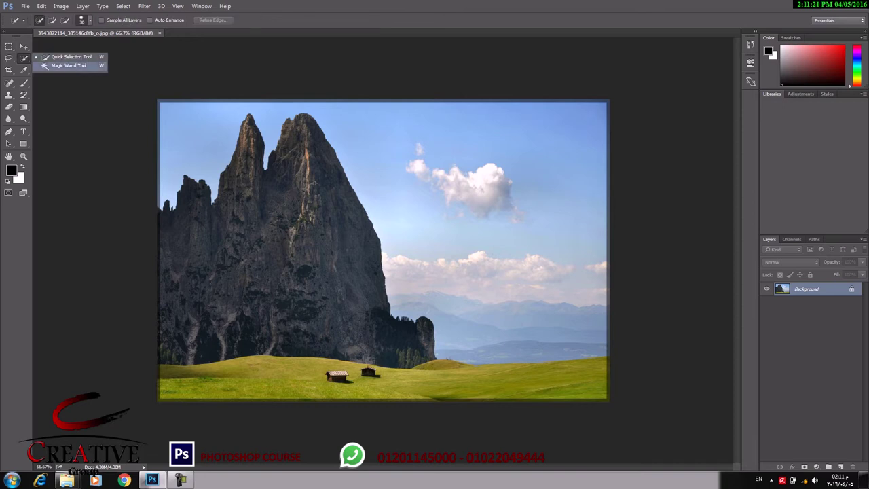
pyautogui.moveTo(204, 156)
pyautogui.mouseDown()
pyautogui.moveTo(319, 103)
pyautogui.moveTo(415, 319)
pyautogui.mouseUp()
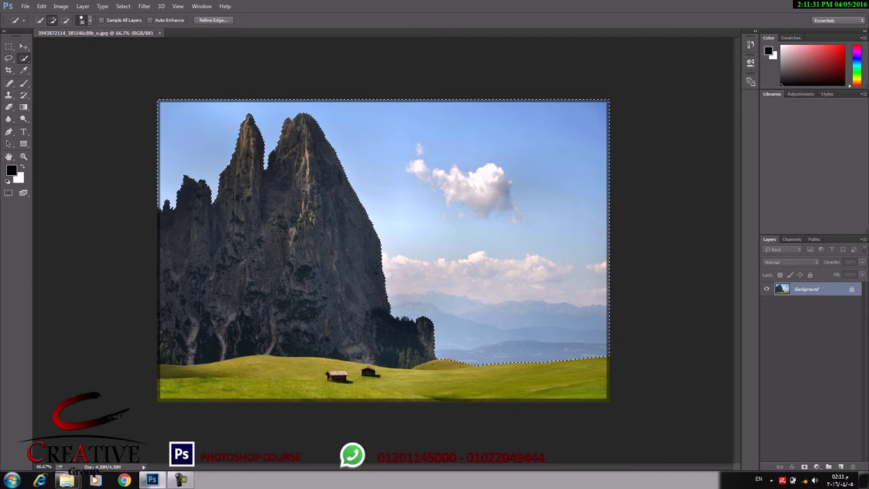
# Convert the Background into Layer 0, delete the selected sky, and deselect.
pyautogui.doubleClick(807, 289)
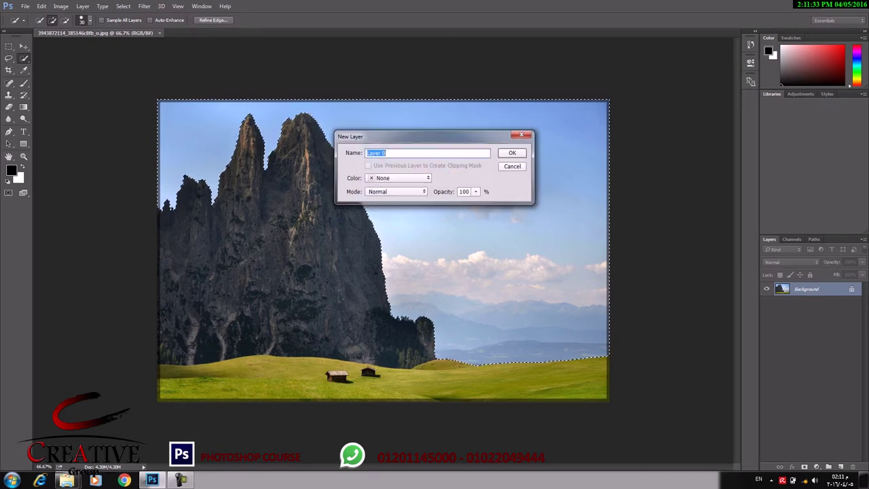
pyautogui.press('Return')
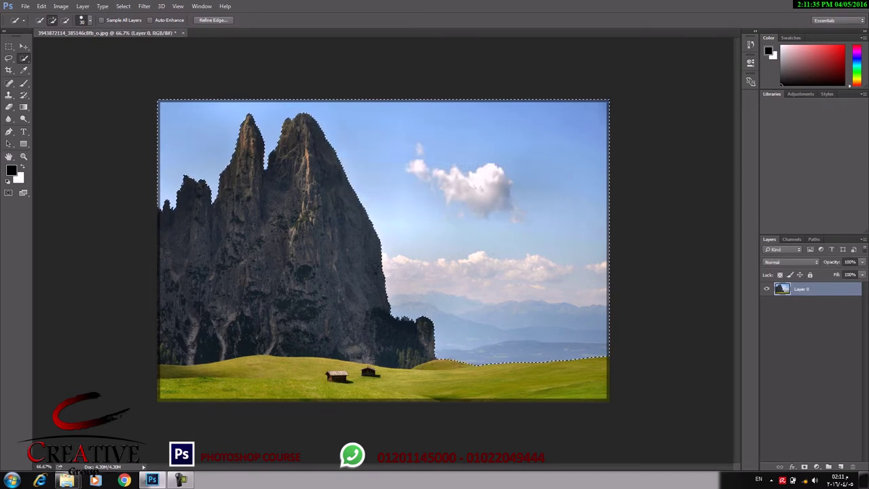
pyautogui.press('Delete')
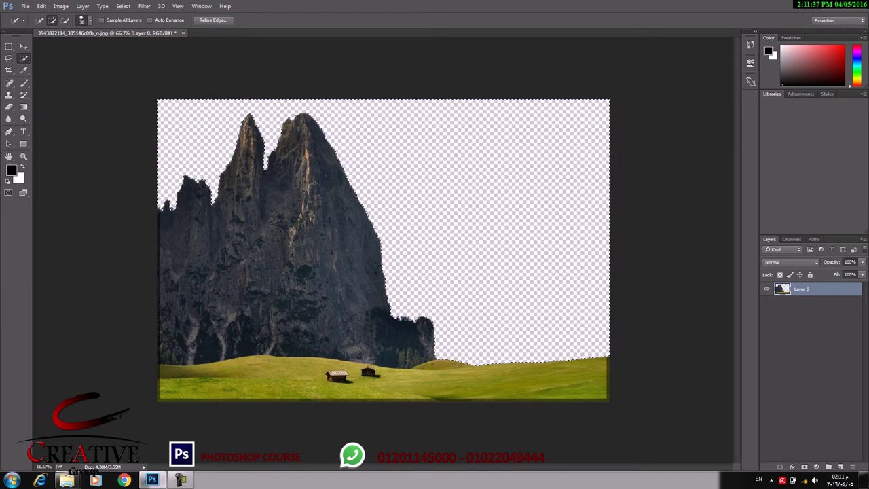
pyautogui.hotkey('ctrl', 'd')
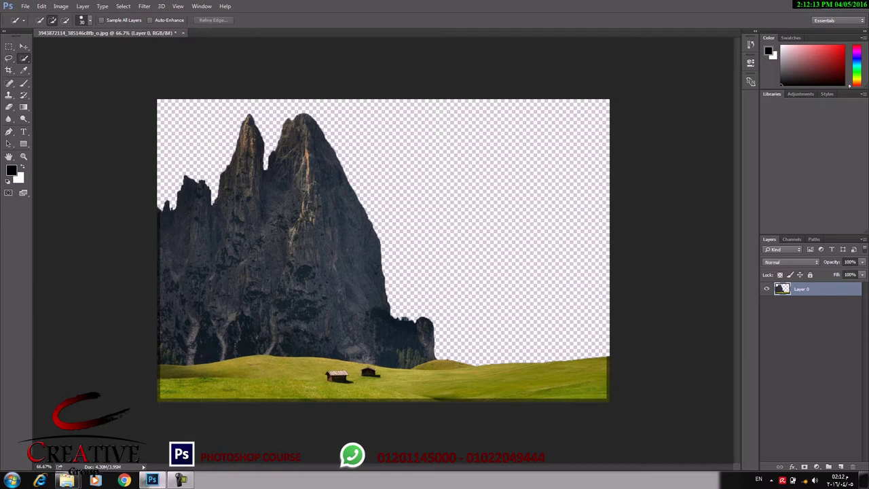
# Undo the deselect and sky deletion, then reselect the sky above the peaks.
pyautogui.hotkey('ctrl', 'alt', 'z')
pyautogui.hotkey('ctrl', 'alt', 'z')
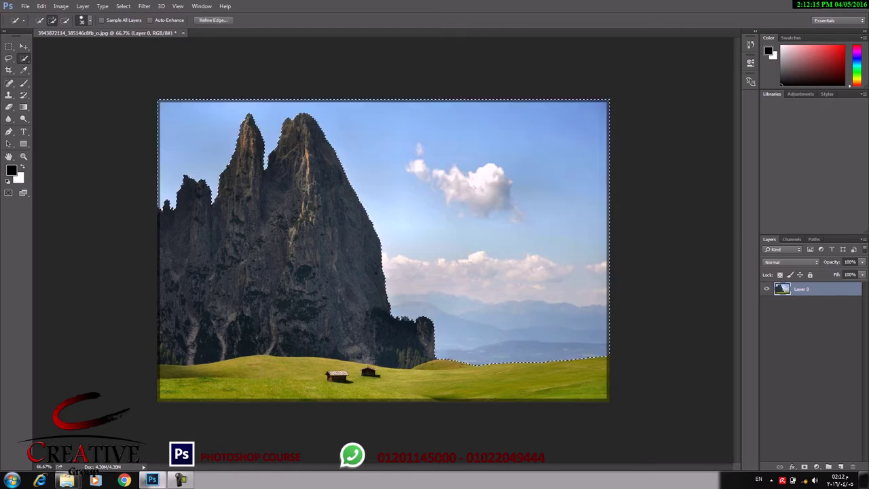
pyautogui.hotkey('ctrl', 'alt', 'z')
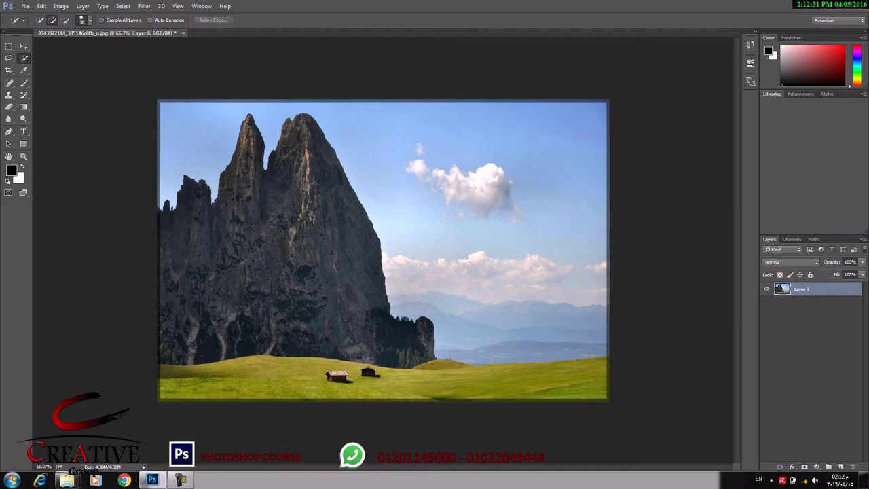
pyautogui.moveTo(169, 197)
pyautogui.mouseDown()
pyautogui.moveTo(407, 122)
pyautogui.moveTo(406, 319)
pyautogui.mouseUp()
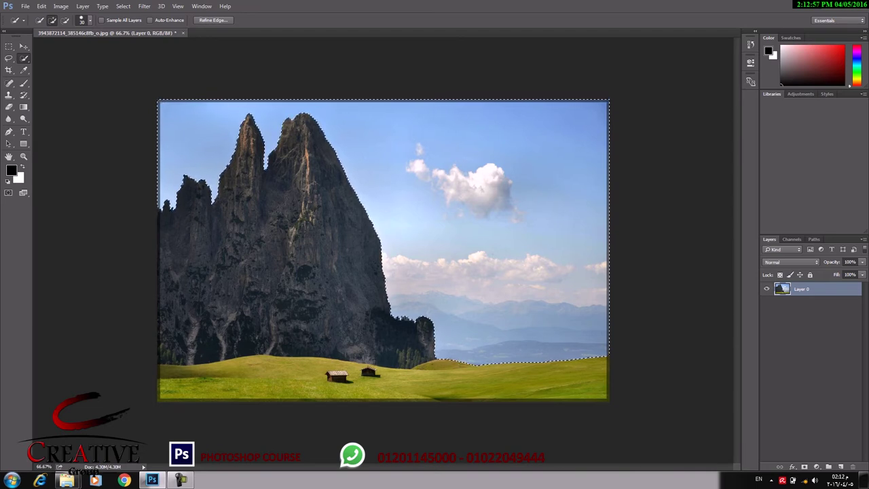
# Invert the selection to the mountain and meadow and add a layer mask hiding the sky.
pyautogui.click(123, 6)
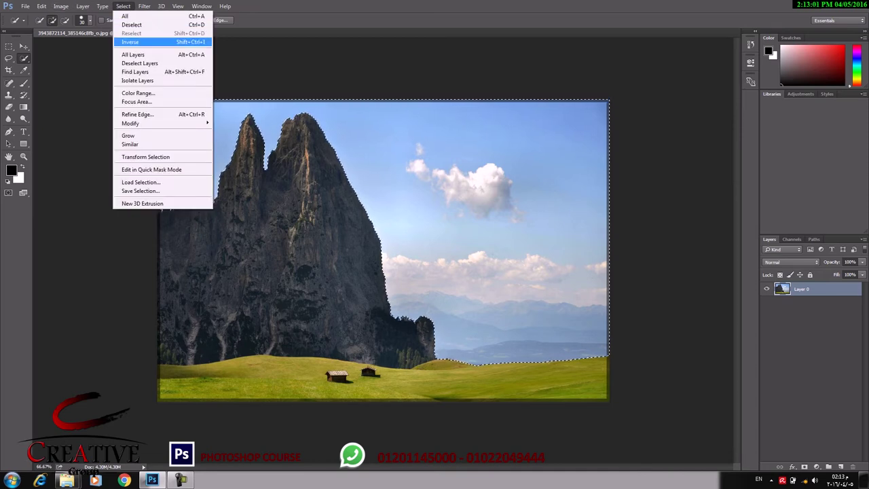
pyautogui.click(130, 42)
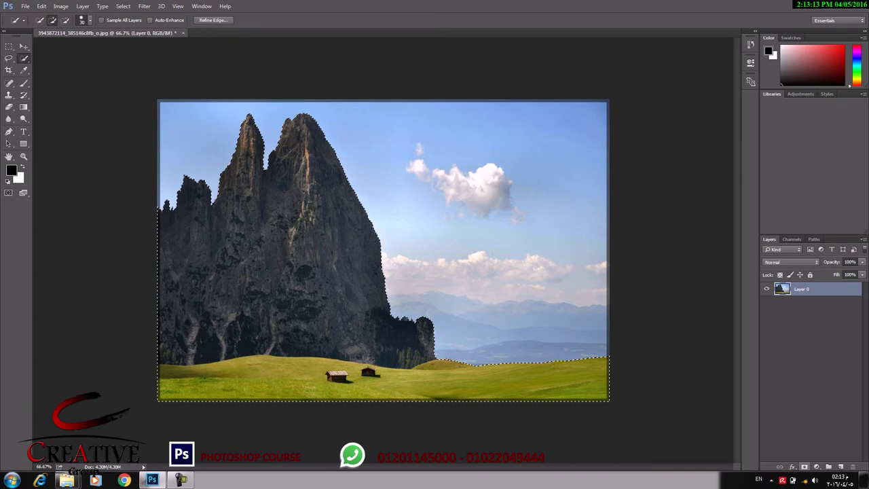
pyautogui.click(805, 467)
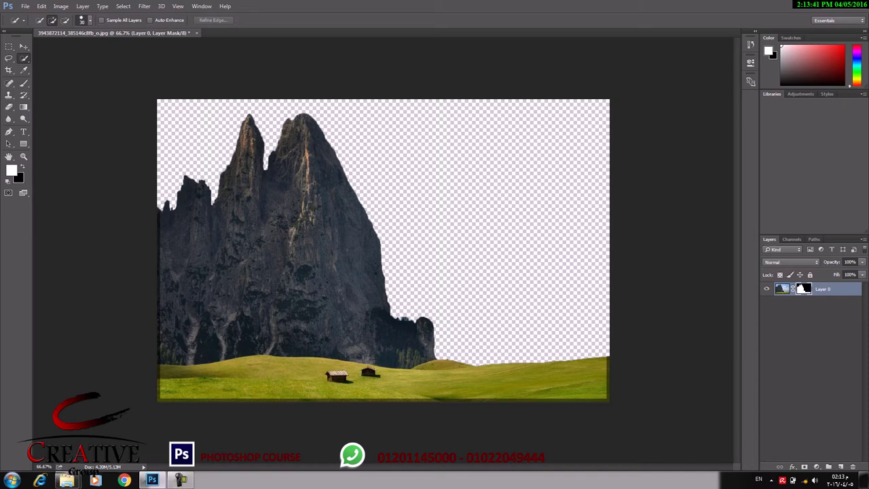
# Paint black on Layer 0's mask to hide a zigzag mountain band and the grass.
pyautogui.hotkey('ctrl', '2')
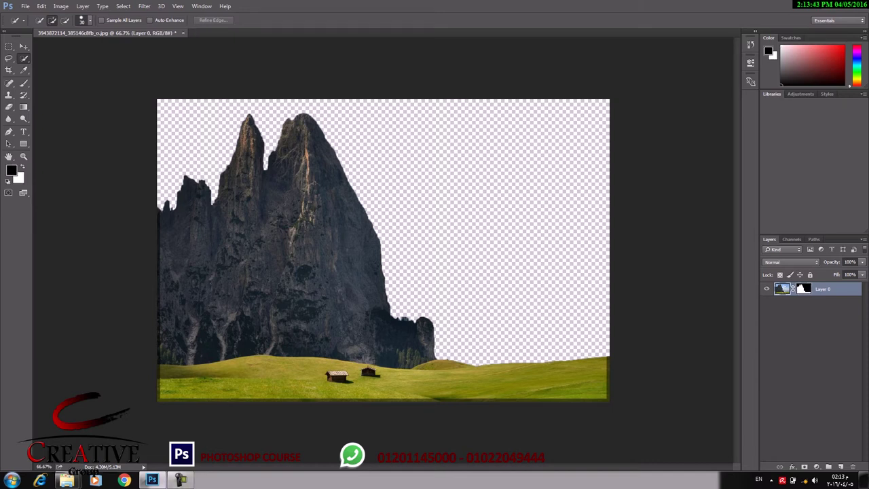
pyautogui.hotkey('ctrl', '\\')
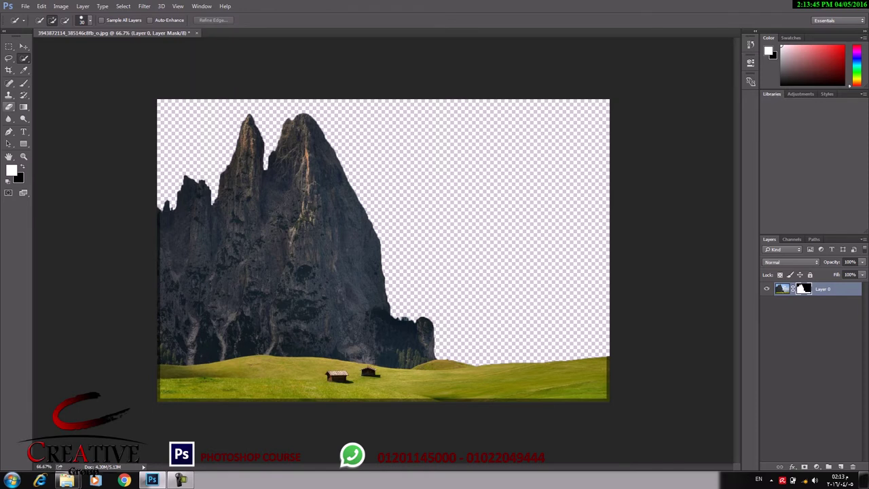
pyautogui.press('b')
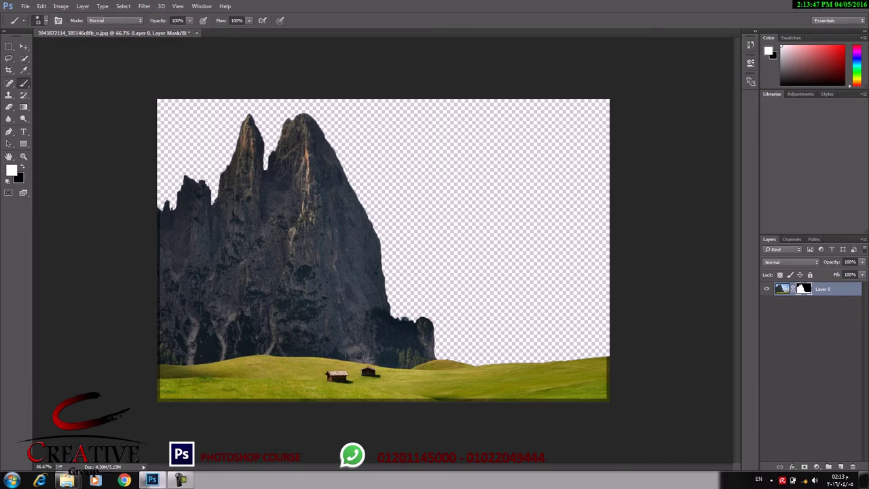
pyautogui.press('x')
pyautogui.moveTo(163, 234)
pyautogui.mouseDown()
pyautogui.moveTo(353, 234)
pyautogui.moveTo(238, 278)
pyautogui.moveTo(278, 329)
pyautogui.moveTo(442, 391)
pyautogui.moveTo(604, 380)
pyautogui.moveTo(509, 374)
pyautogui.moveTo(605, 363)
pyautogui.moveTo(421, 363)
pyautogui.moveTo(306, 380)
pyautogui.mouseUp()
pyautogui.moveTo(340, 356); pyautogui.dragTo(499, 368)
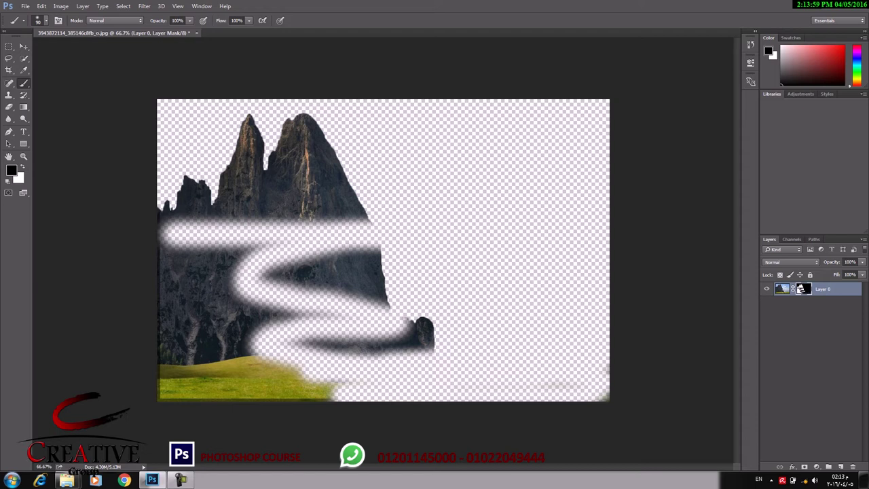
# Paint white on the mask to reveal sky and distant mountains, then drag the mask to the trash.
pyautogui.press('x')
pyautogui.moveTo(270, 140); pyautogui.dragTo(275, 148)
pyautogui.moveTo(345, 173)
pyautogui.mouseDown()
pyautogui.moveTo(441, 193)
pyautogui.moveTo(326, 227)
pyautogui.moveTo(496, 238)
pyautogui.moveTo(408, 258)
pyautogui.moveTo(536, 272)
pyautogui.moveTo(387, 292)
pyautogui.moveTo(435, 333)
pyautogui.moveTo(333, 360)
pyautogui.moveTo(516, 380)
pyautogui.moveTo(584, 326)
pyautogui.moveTo(449, 312)
pyautogui.moveTo(463, 356)
pyautogui.mouseUp()
pyautogui.moveTo(504, 305); pyautogui.dragTo(534, 288)
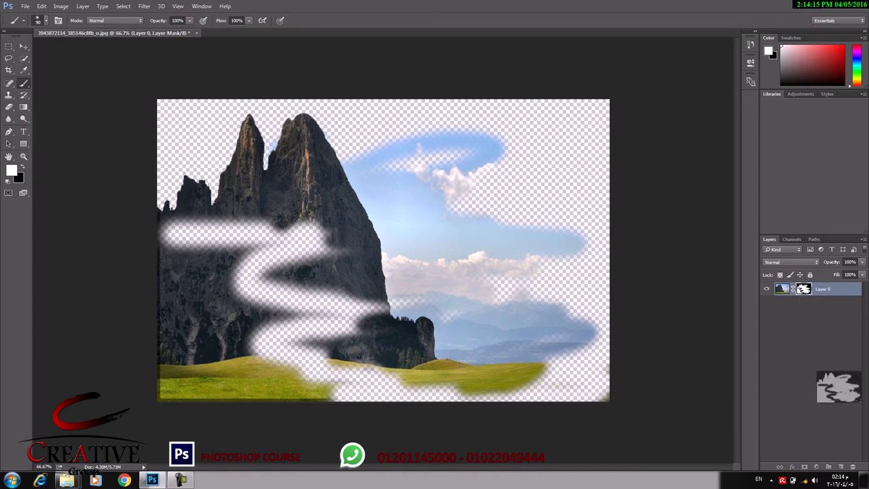
pyautogui.moveTo(838, 453); pyautogui.dragTo(854, 466)
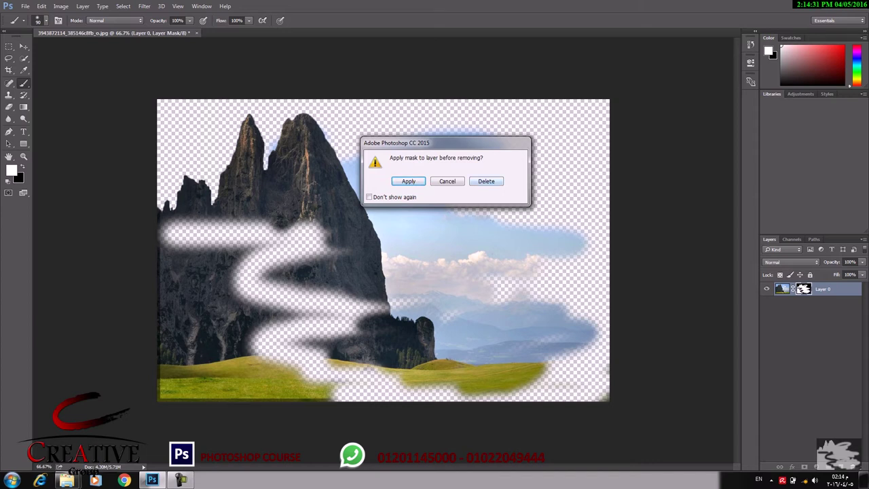
# Discard the old mask, add a new one, test black strokes, then fill it white.
pyautogui.press('d')
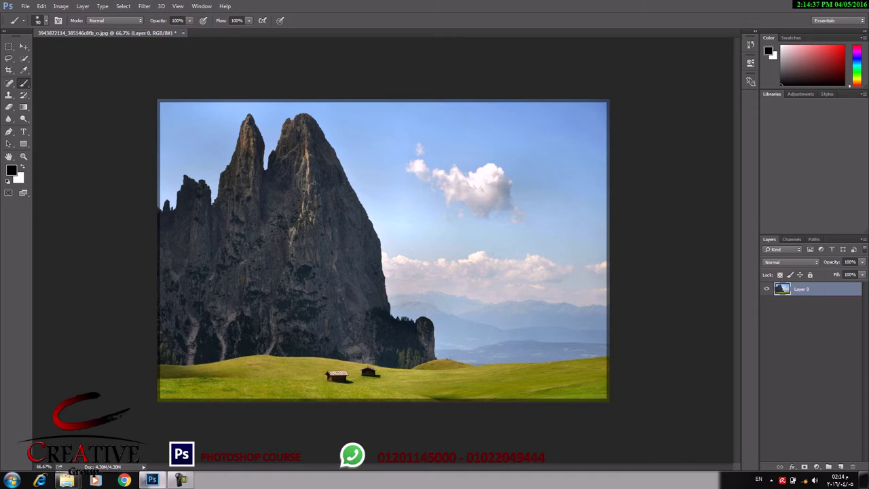
pyautogui.click(805, 467)
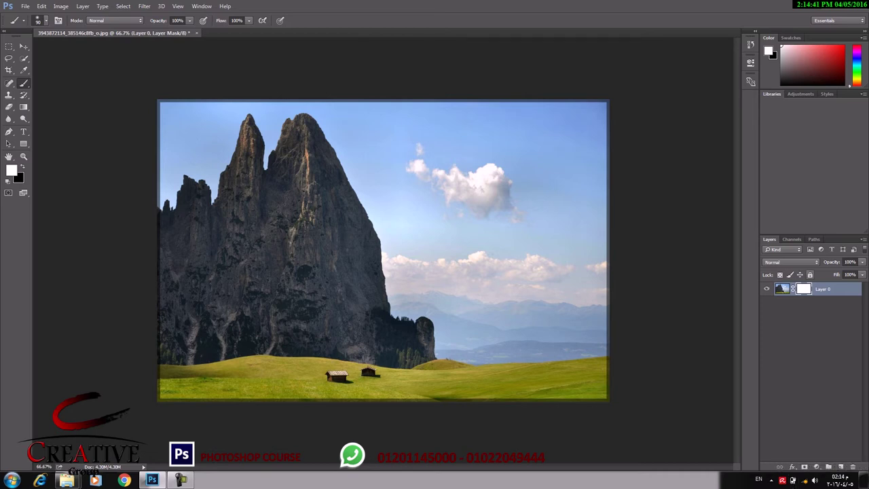
pyautogui.press('x')
pyautogui.moveTo(163, 163)
pyautogui.mouseDown()
pyautogui.moveTo(190, 115)
pyautogui.moveTo(170, 107)
pyautogui.moveTo(173, 152)
pyautogui.mouseUp()
pyautogui.moveTo(185, 108)
pyautogui.mouseDown()
pyautogui.moveTo(407, 125)
pyautogui.moveTo(448, 203)
pyautogui.moveTo(469, 135)
pyautogui.moveTo(488, 129)
pyautogui.moveTo(421, 190)
pyautogui.mouseUp()
pyautogui.moveTo(492, 150)
pyautogui.mouseDown()
pyautogui.moveTo(462, 227)
pyautogui.moveTo(489, 299)
pyautogui.moveTo(530, 285)
pyautogui.mouseUp()
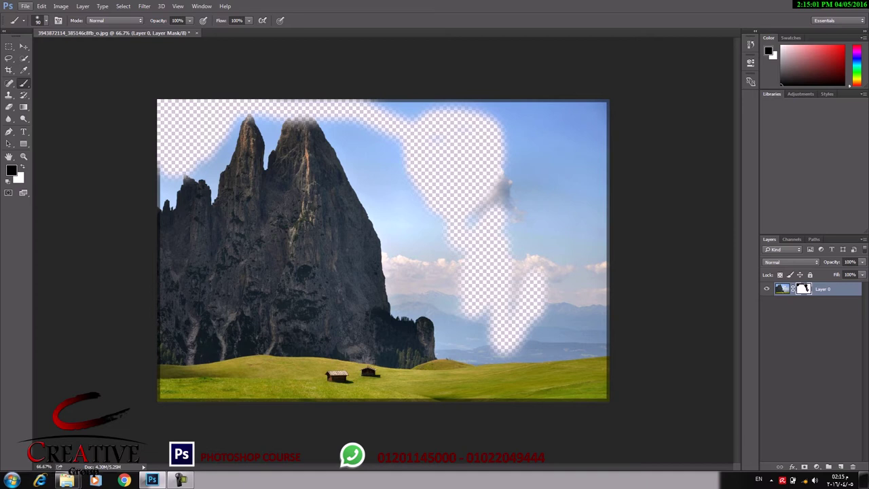
pyautogui.hotkey('ctrl', 'BackSpace')
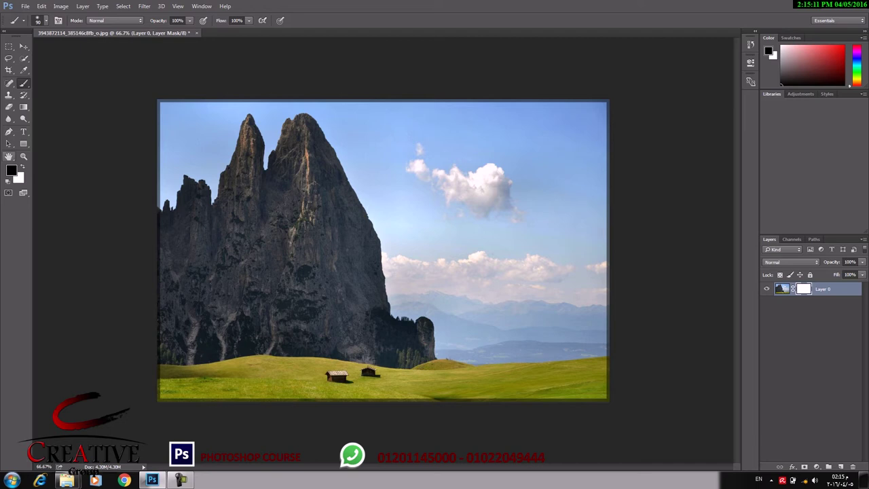
pyautogui.click(11, 170)
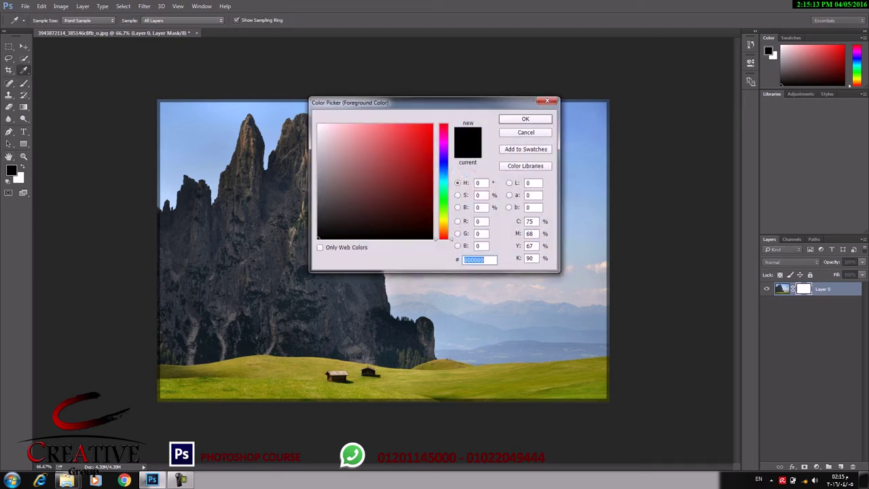
pyautogui.click(318, 140)
pyautogui.click(525, 119)
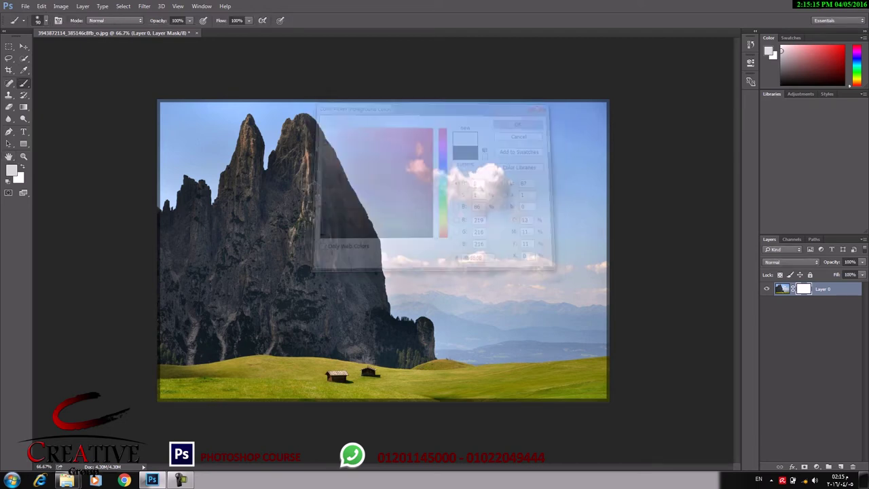
pyautogui.moveTo(163, 157)
pyautogui.mouseDown()
pyautogui.moveTo(347, 157)
pyautogui.moveTo(185, 182)
pyautogui.moveTo(353, 187)
pyautogui.moveTo(170, 204)
pyautogui.moveTo(163, 221)
pyautogui.moveTo(377, 234)
pyautogui.moveTo(163, 251)
pyautogui.moveTo(380, 271)
pyautogui.moveTo(163, 292)
pyautogui.moveTo(435, 319)
pyautogui.moveTo(163, 343)
pyautogui.moveTo(408, 370)
pyautogui.moveTo(163, 384)
pyautogui.moveTo(479, 397)
pyautogui.mouseUp()
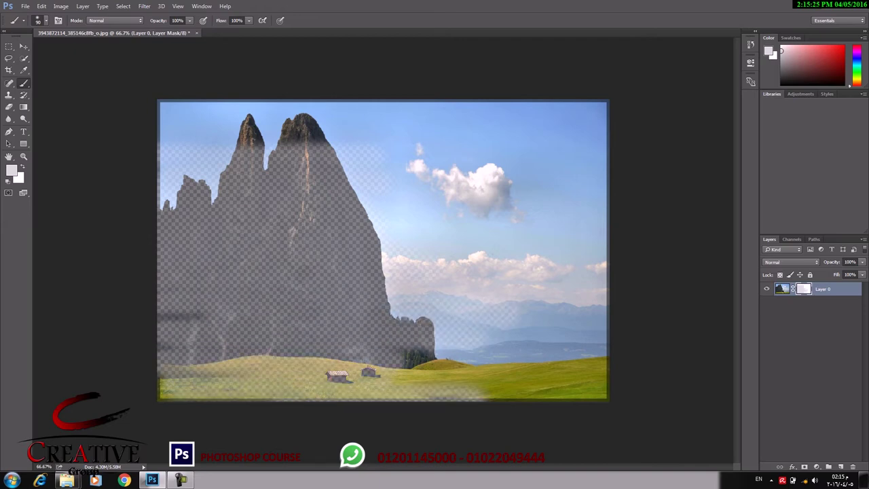
pyautogui.hotkey('ctrl', 'z')
pyautogui.click(10, 171)
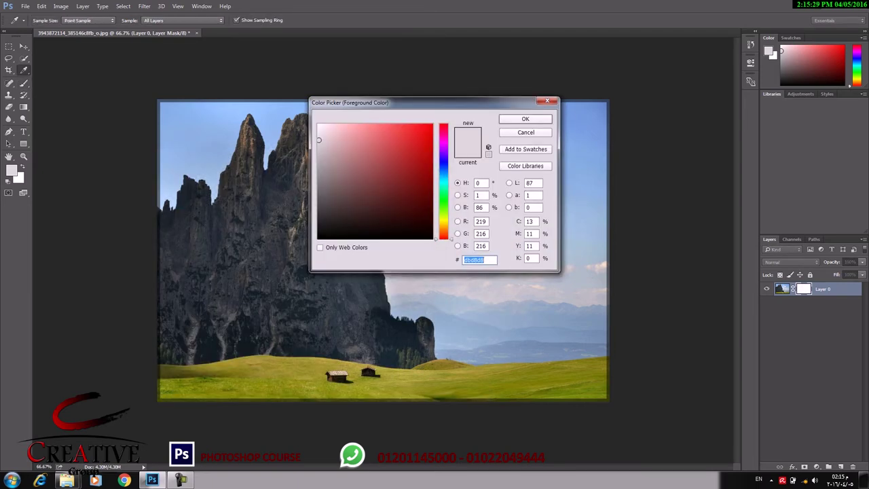
pyautogui.click(318, 217)
pyautogui.click(526, 119)
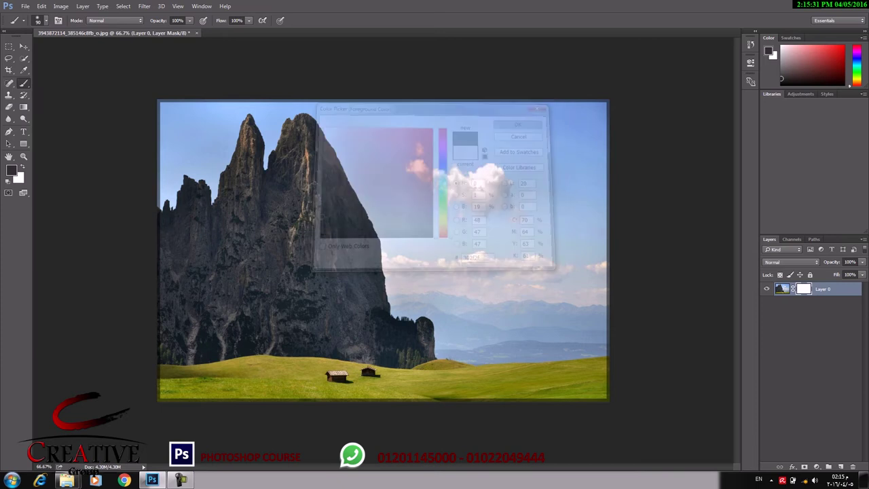
pyautogui.moveTo(166, 163)
pyautogui.mouseDown()
pyautogui.moveTo(400, 178)
pyautogui.moveTo(163, 251)
pyautogui.moveTo(394, 265)
pyautogui.moveTo(163, 285)
pyautogui.moveTo(387, 306)
pyautogui.mouseUp()
pyautogui.moveTo(163, 286)
pyautogui.mouseDown()
pyautogui.moveTo(414, 285)
pyautogui.moveTo(523, 271)
pyautogui.mouseUp()
pyautogui.moveTo(421, 253); pyautogui.dragTo(305, 217)
pyautogui.moveTo(265, 195); pyautogui.dragTo(407, 190)
pyautogui.moveTo(177, 194)
pyautogui.mouseDown()
pyautogui.moveTo(261, 197)
pyautogui.moveTo(163, 182)
pyautogui.moveTo(265, 190)
pyautogui.mouseUp()
pyautogui.moveTo(159, 141); pyautogui.dragTo(317, 139)
pyautogui.moveTo(374, 139); pyautogui.dragTo(163, 129)
pyautogui.moveTo(244, 124)
pyautogui.mouseDown()
pyautogui.moveTo(339, 112)
pyautogui.moveTo(210, 102)
pyautogui.moveTo(163, 109)
pyautogui.mouseUp()
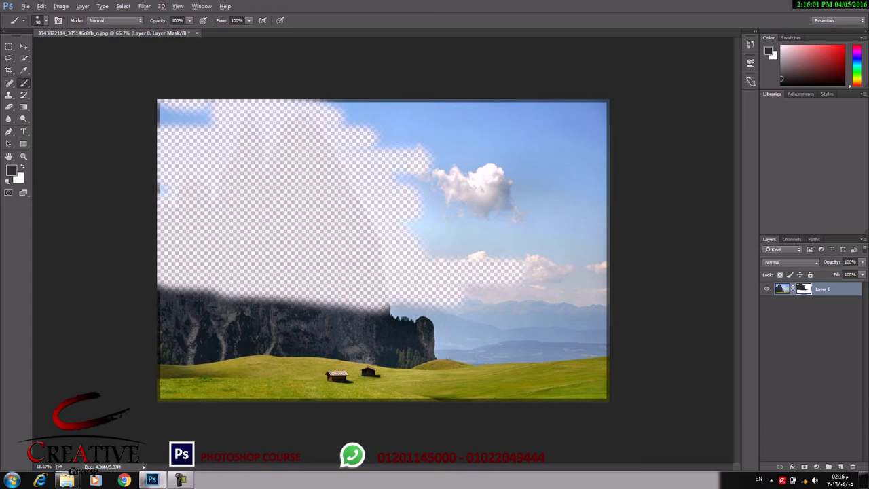
pyautogui.hotkey('ctrl', 'BackSpace')
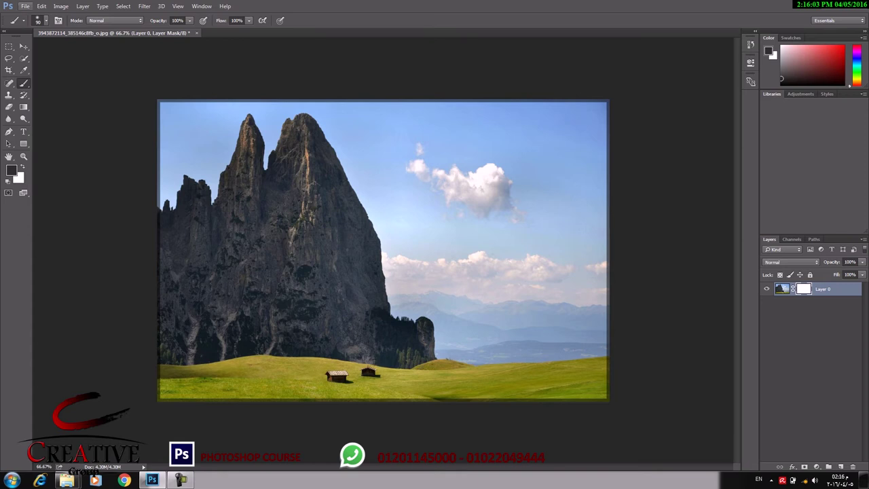
# Create a new blank white portrait document, Untitled-1, trying the International Paper (A4) preset.
pyautogui.click(25, 6)
pyautogui.click(31, 16)
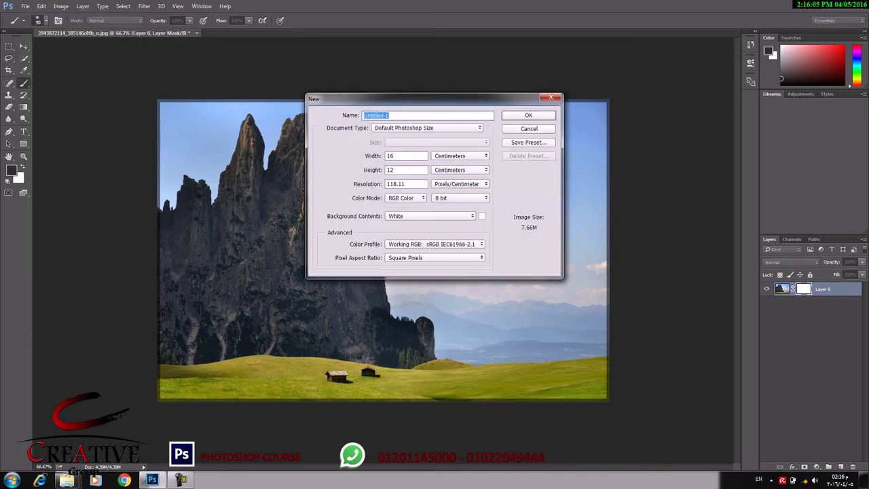
pyautogui.click(428, 128)
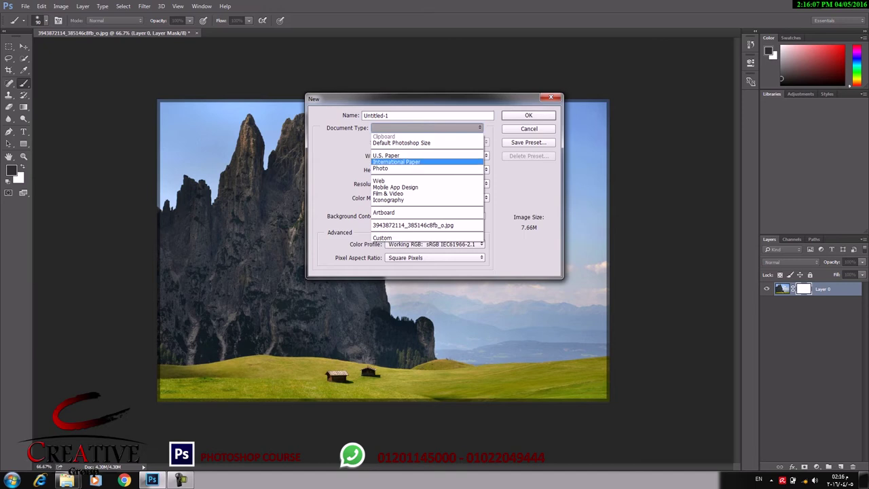
pyautogui.click(408, 165)
pyautogui.press('Escape')
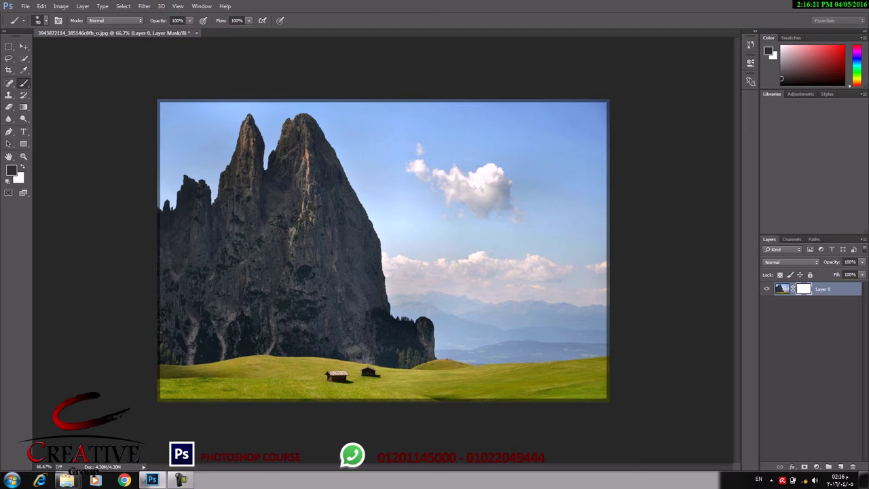
pyautogui.hotkey('ctrl', 'alt', 'n')
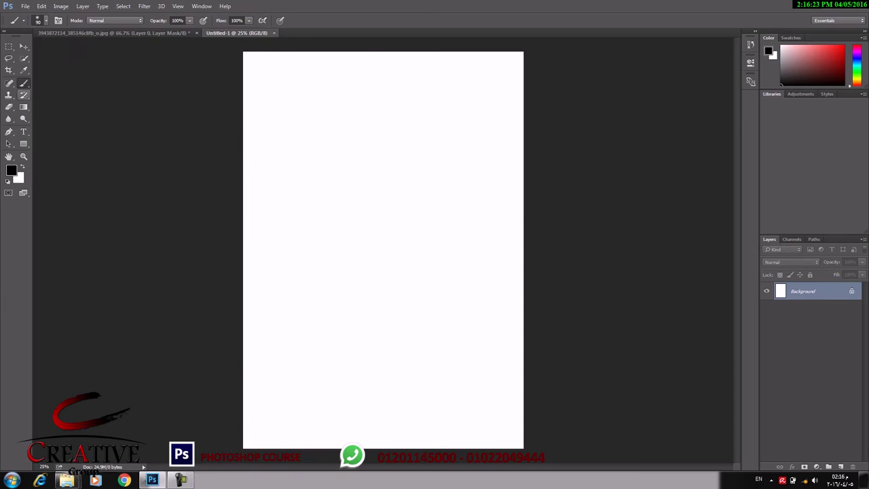
# Try a vertical white-to-black gradient on Untitled-1 with the Gradient tool, then undo it.
pyautogui.press('g')
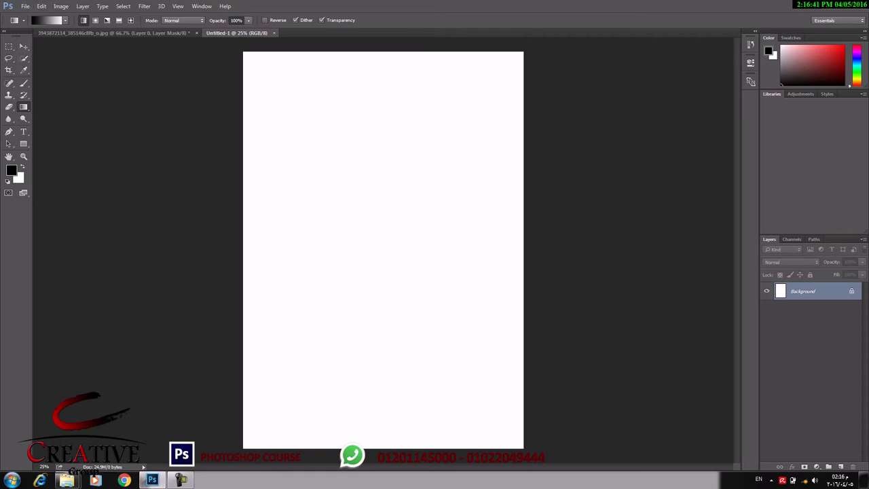
pyautogui.moveTo(382, 448)
pyautogui.mouseDown()
pyautogui.moveTo(382, 48)
pyautogui.moveTo(429, 54)
pyautogui.moveTo(383, 48)
pyautogui.mouseUp()
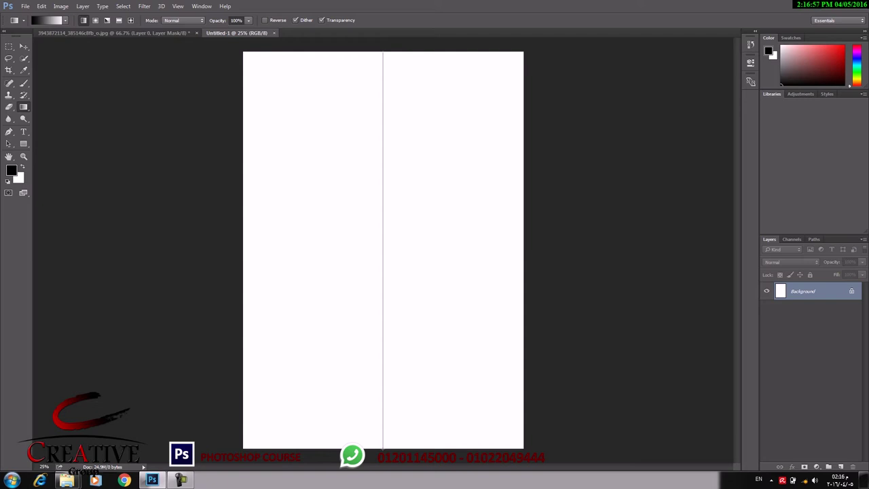
pyautogui.moveTo(383, 448); pyautogui.dragTo(383, 52)
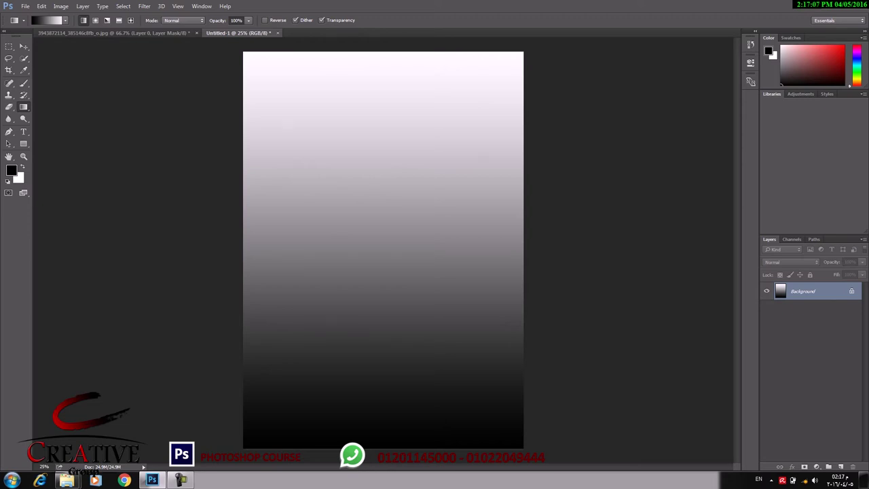
pyautogui.hotkey('ctrl', 'z')
# Try horizontal and top-down black-to-white gradients, undo both, and return to the mountain photo.
pyautogui.moveTo(523, 223); pyautogui.dragTo(244, 223)
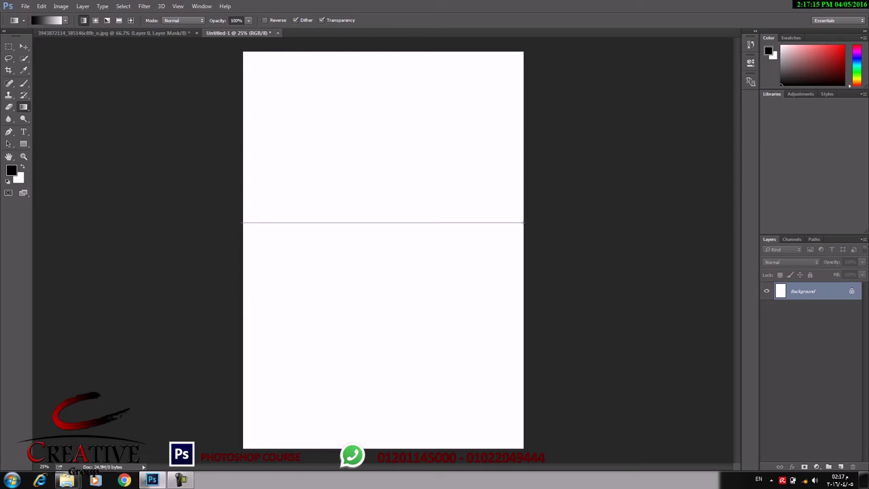
pyautogui.moveTo(244, 223); pyautogui.dragTo(244, 222)
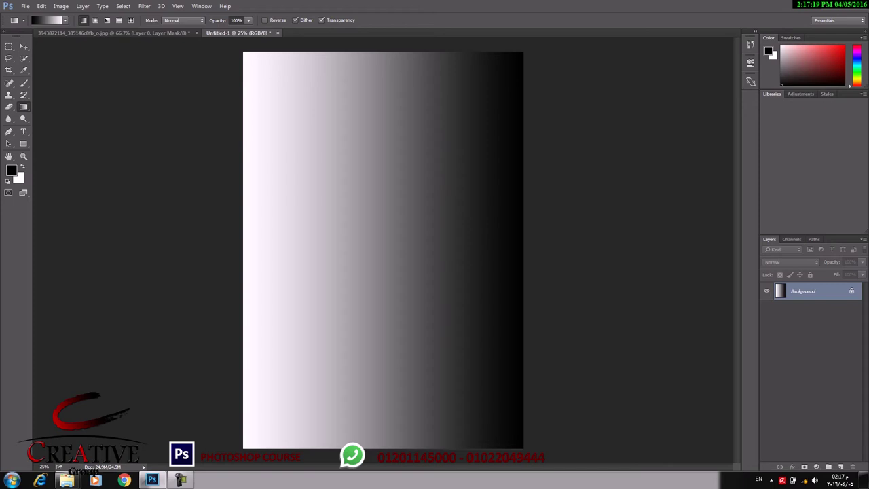
pyautogui.hotkey('ctrl', 'z')
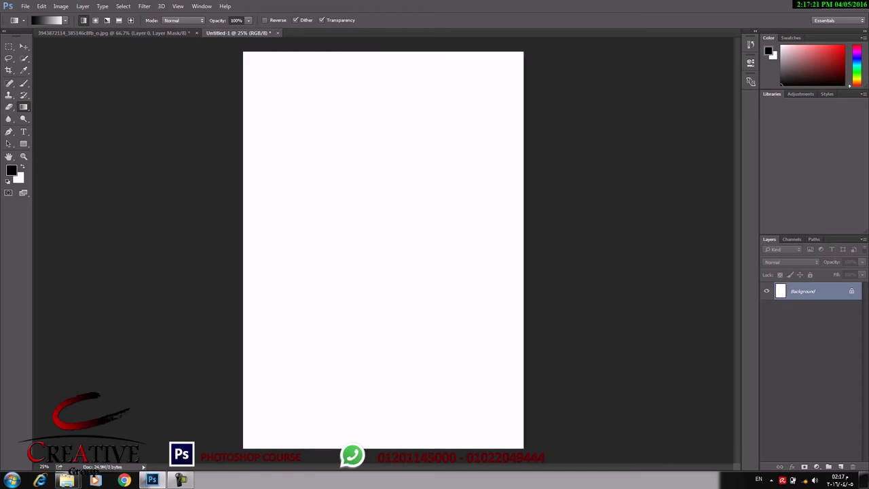
pyautogui.moveTo(374, 54); pyautogui.dragTo(374, 448)
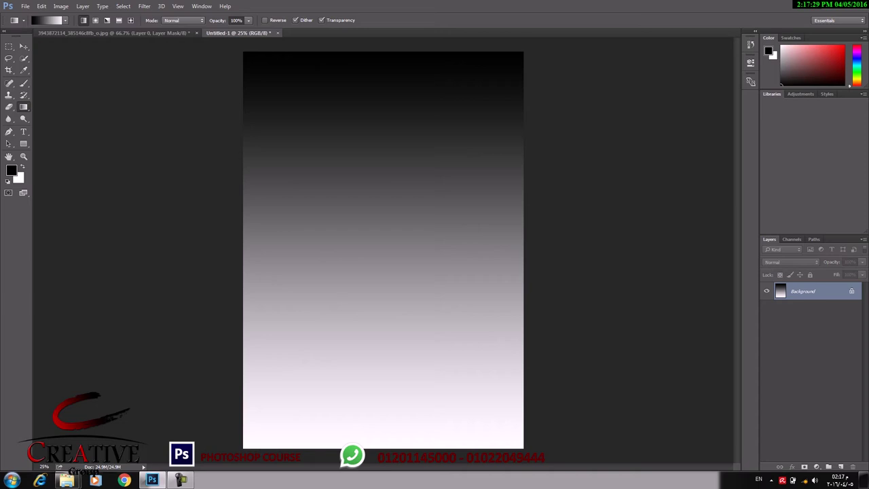
pyautogui.hotkey('ctrl', 'z')
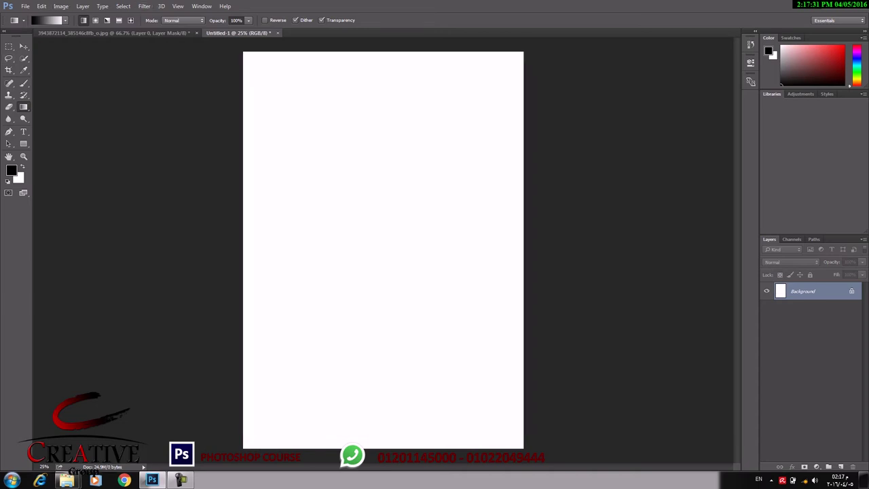
pyautogui.click(114, 32)
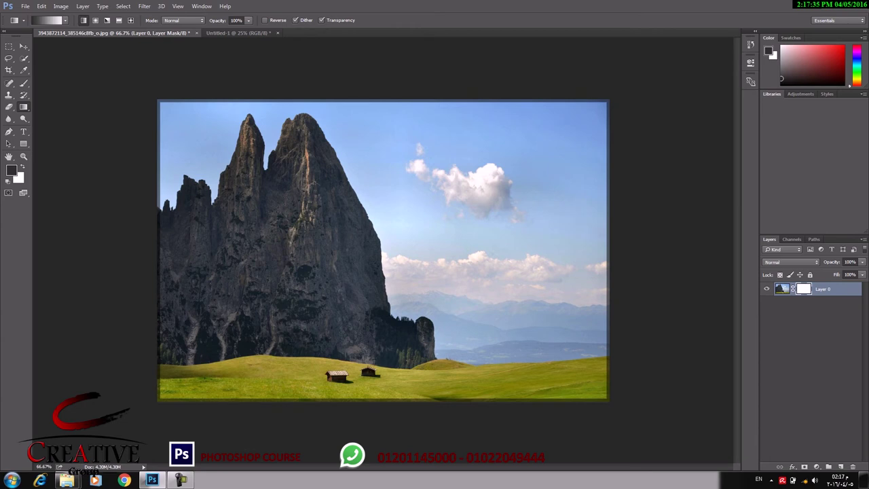
# Drag a vertical gradient on Layer 0's mask to fade the mountain photo toward the bottom.
pyautogui.moveTo(387, 399); pyautogui.dragTo(387, 112)
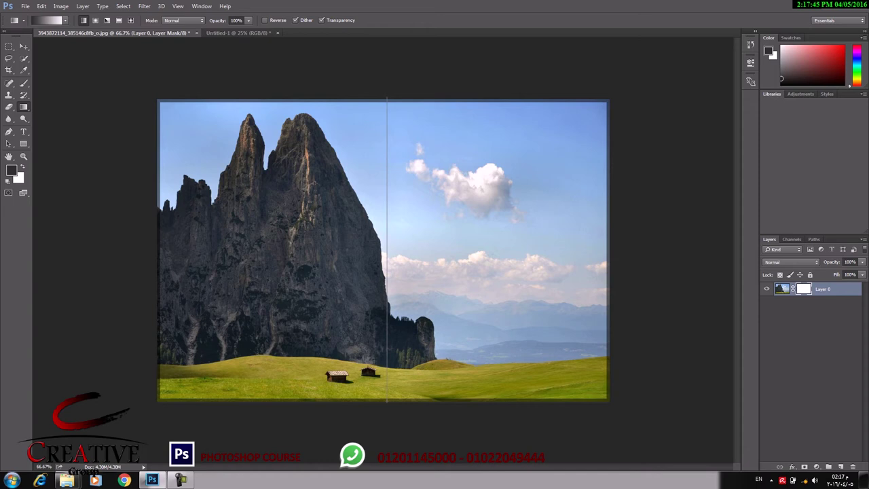
pyautogui.moveTo(387, 100); pyautogui.dragTo(387, 100)
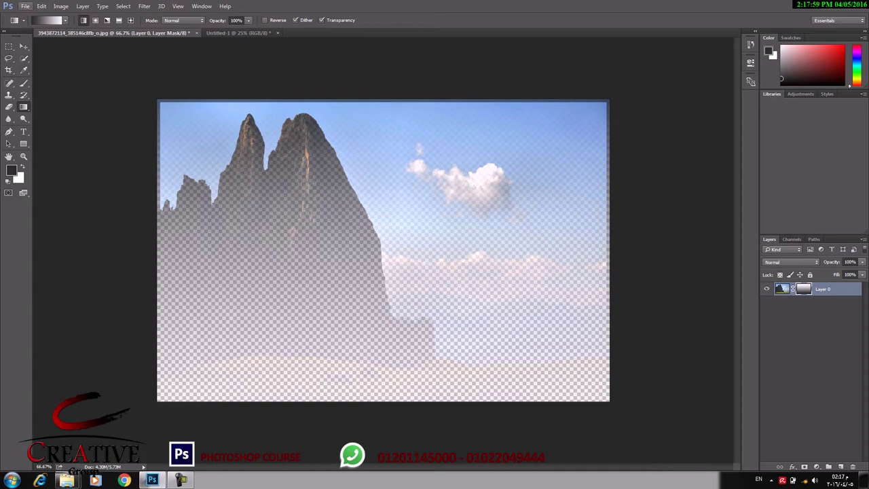
pyautogui.click(26, 6)
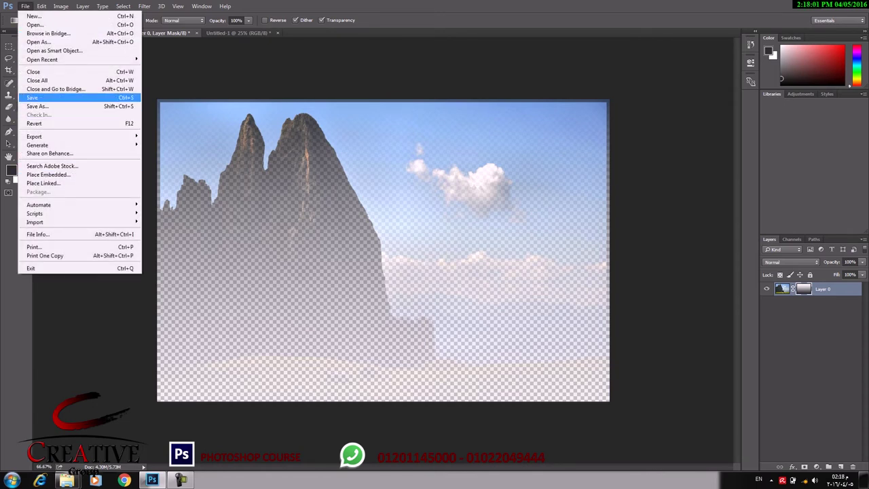
# Place 1968081.jpg as an embedded layer and scale it up slightly.
pyautogui.click(48, 174)
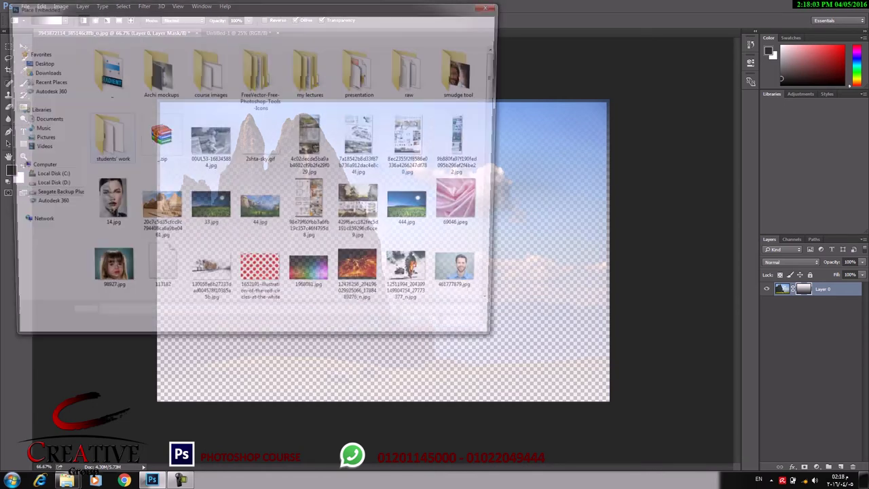
pyautogui.click(311, 265)
pyautogui.press('Return')
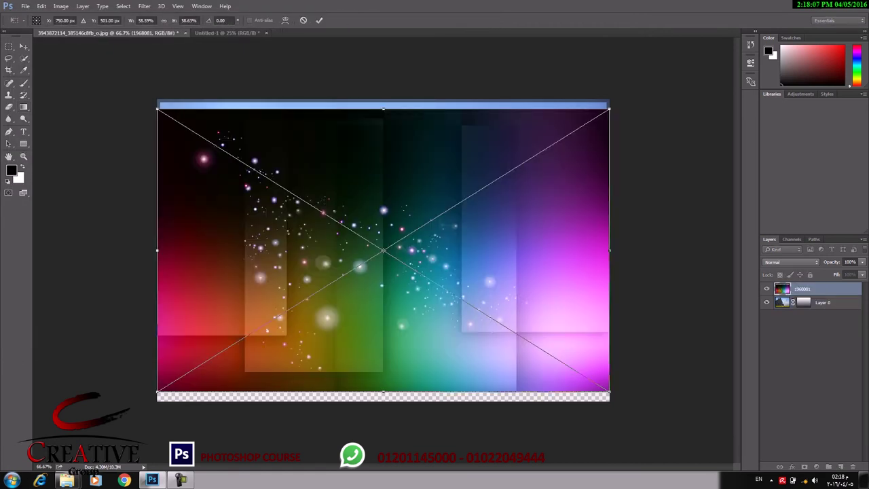
pyautogui.moveTo(609, 108); pyautogui.dragTo(627, 98)
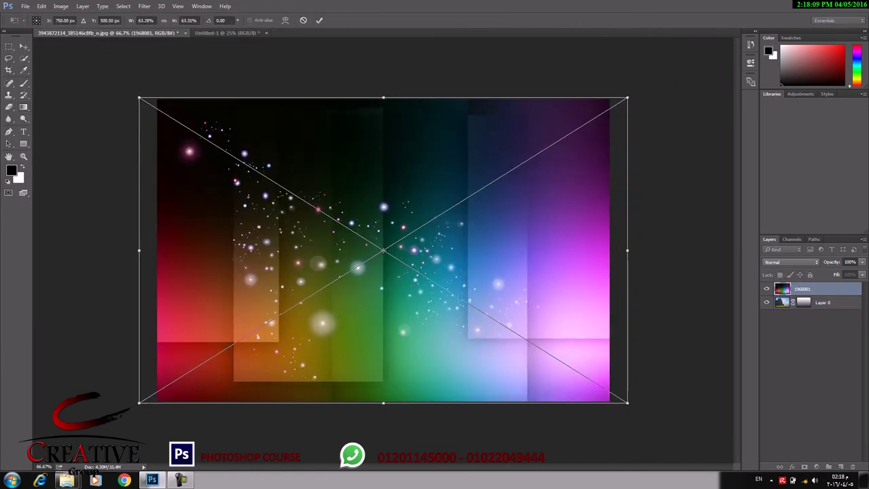
pyautogui.click(319, 20)
# Move the mountain photo's Layer 0 above the 1968081 layer.
pyautogui.press('g')
pyautogui.moveTo(808, 290); pyautogui.dragTo(808, 310)
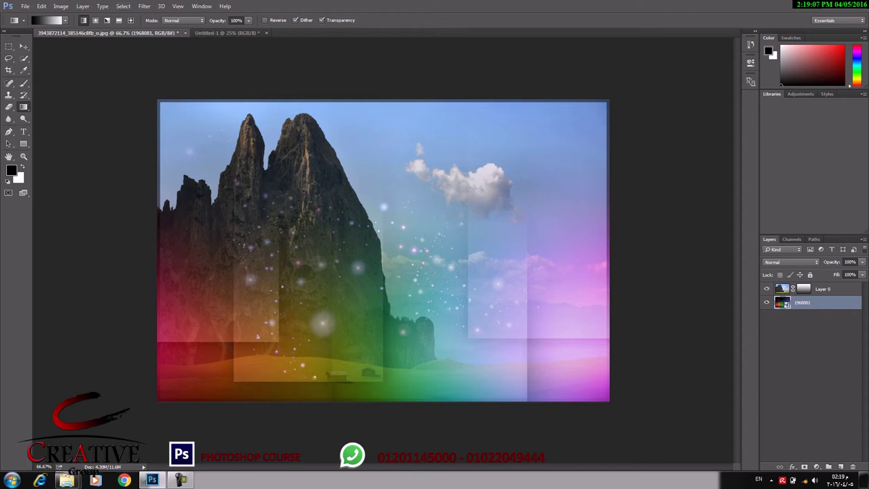
pyautogui.click(25, 6)
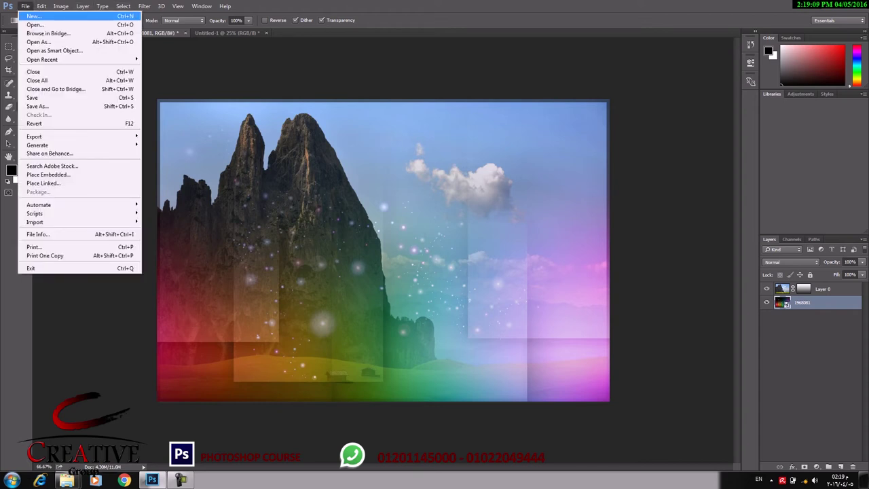
# Create a new blank A4 document, Untitled-2, and rotate it 90° clockwise to landscape.
pyautogui.click(34, 15)
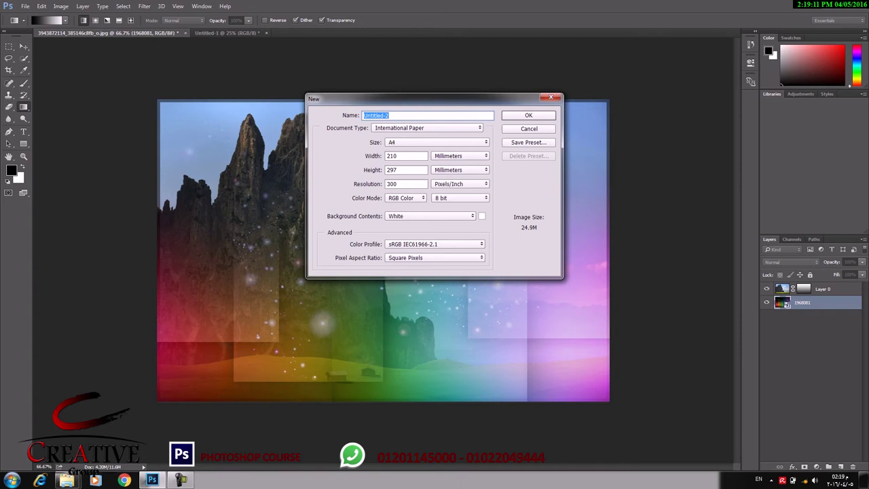
pyautogui.press('Return')
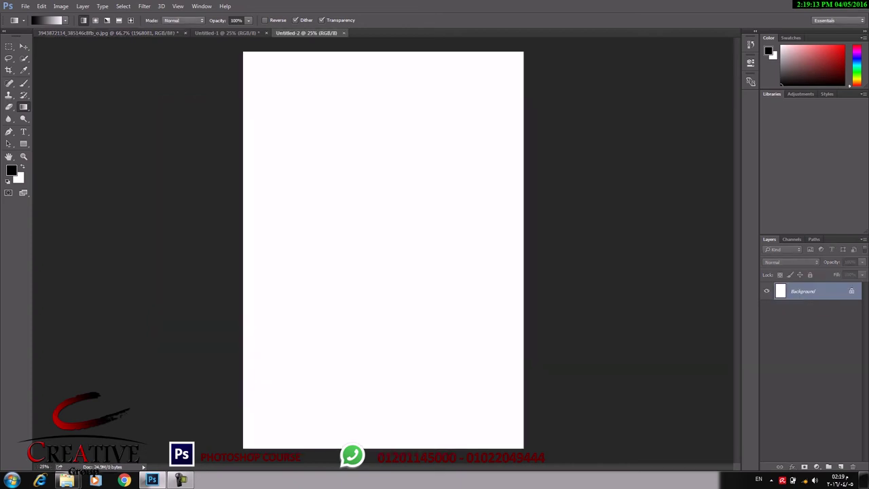
pyautogui.click(61, 6)
pyautogui.moveTo(77, 89)
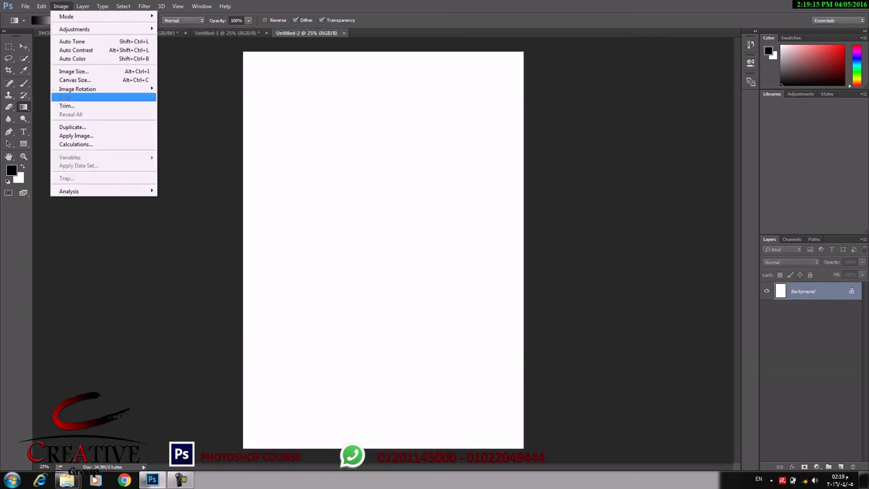
pyautogui.click(180, 98)
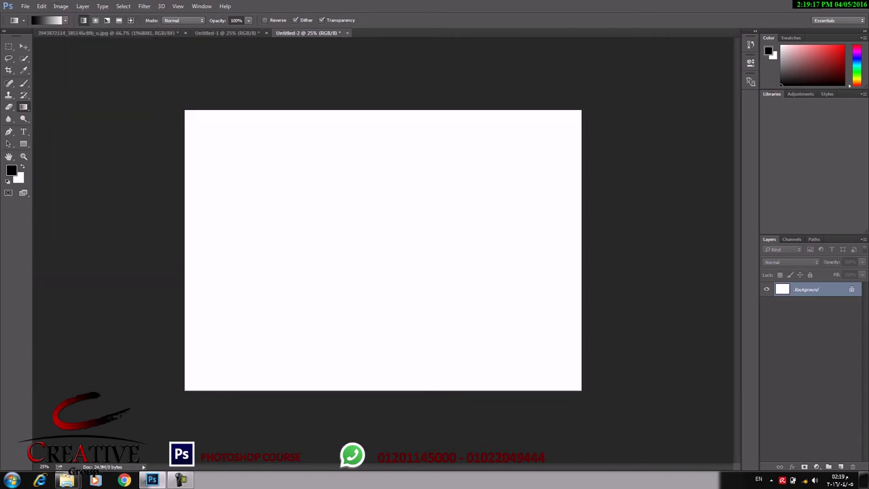
pyautogui.click(25, 6)
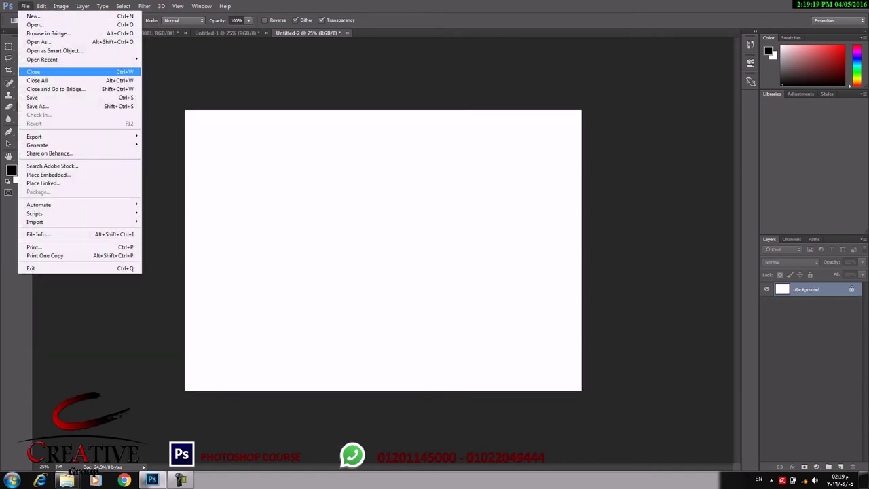
# Place the Argentina-v-Portugal-International-Friendly photo as an embedded layer and fit it on screen.
pyautogui.click(49, 174)
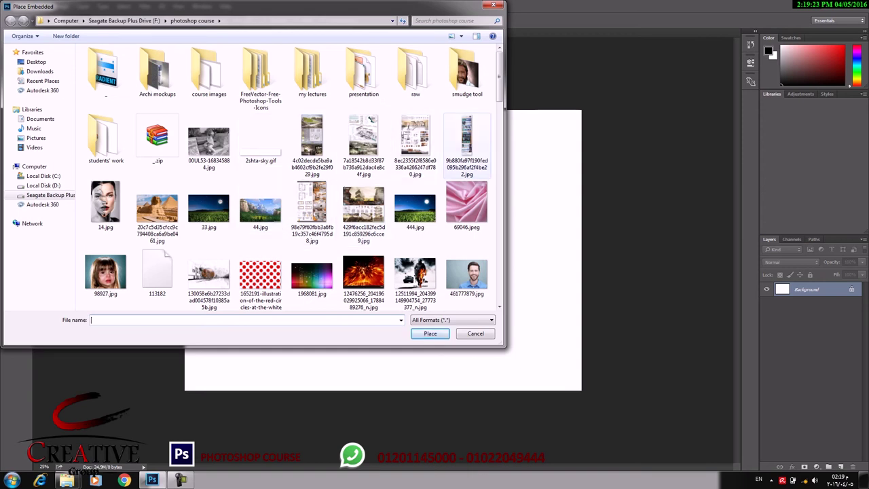
pyautogui.scroll(-1, 416, 78)
pyautogui.scroll(-2, 416, 78)
pyautogui.scroll(-1, 416, 78)
pyautogui.scroll(-1, 416, 78)
pyautogui.scroll(-1, 415, 78)
pyautogui.scroll(-1, 416, 78)
pyautogui.scroll(-1, 415, 78)
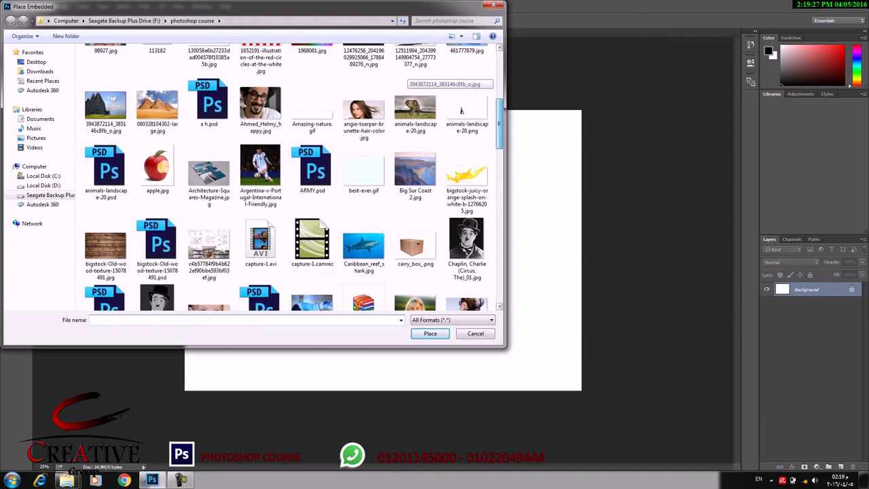
pyautogui.doubleClick(260, 167)
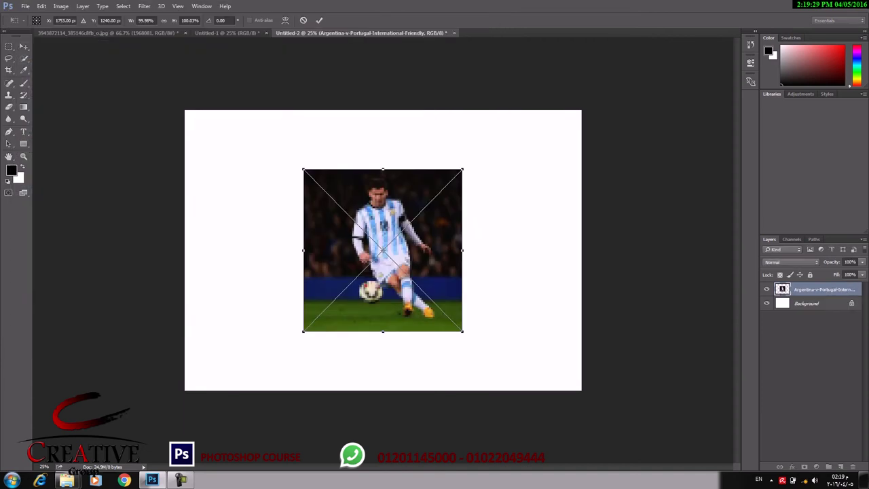
pyautogui.click(319, 20)
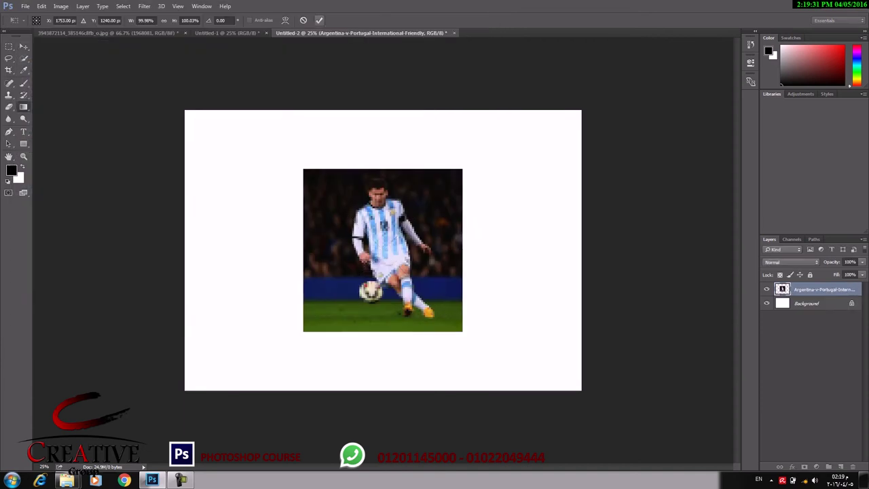
pyautogui.press('v')
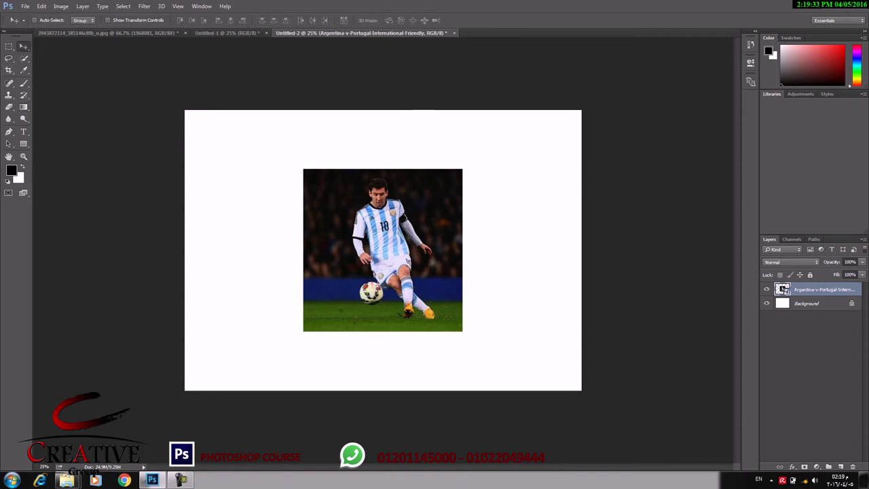
pyautogui.hotkey('ctrl', '0')
pyautogui.scroll(5, 387, 160)
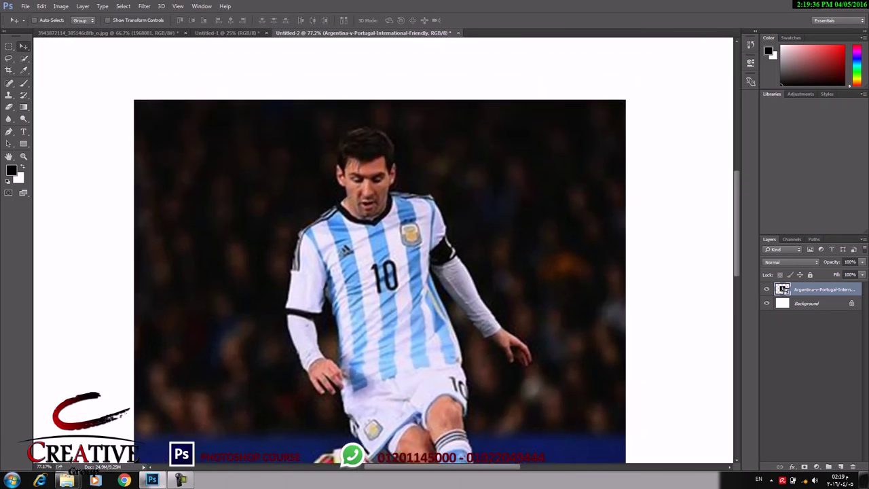
# Start a pen path at the player's jaw and trace up the face and over the head.
pyautogui.moveTo(386, 160); pyautogui.dragTo(322, 194)
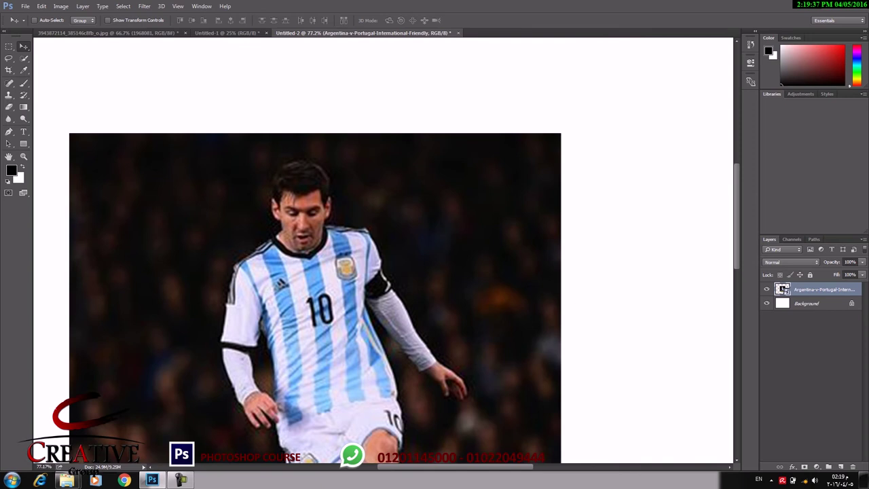
pyautogui.press('p')
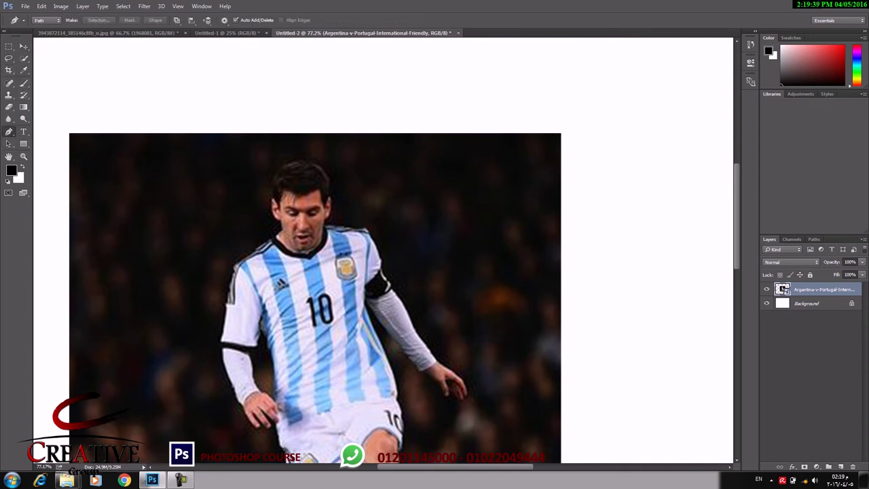
pyautogui.click(281, 231)
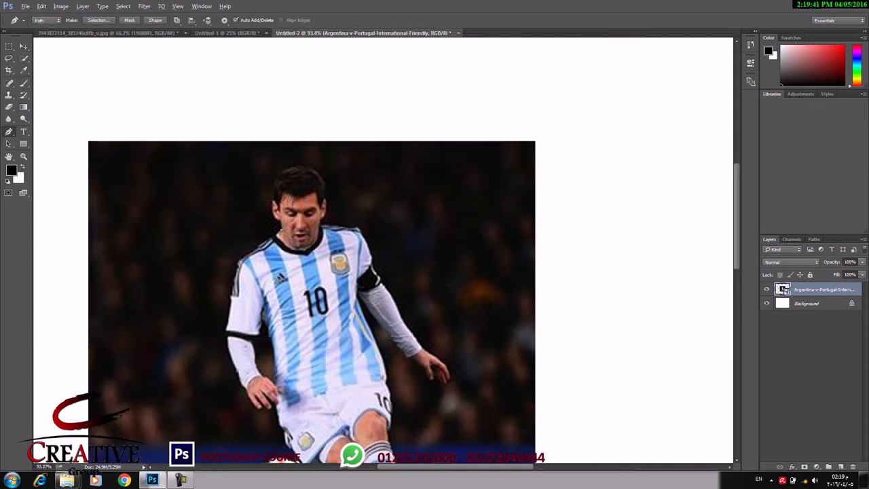
pyautogui.scroll(3, 281, 231)
pyautogui.click(285, 227)
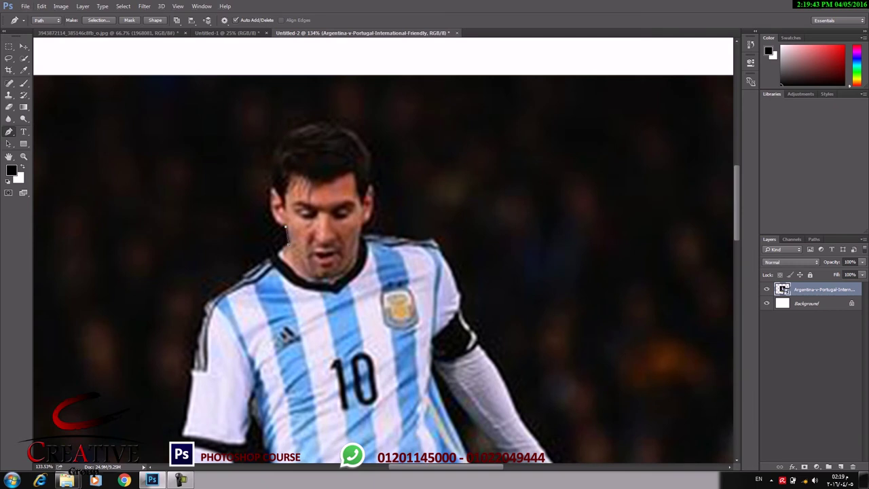
pyautogui.click(273, 224)
pyautogui.click(270, 194)
pyautogui.moveTo(271, 194); pyautogui.dragTo(272, 187)
pyautogui.moveTo(287, 133); pyautogui.dragTo(307, 126)
pyautogui.moveTo(360, 141); pyautogui.dragTo(377, 169)
# Enable Rubber Band and continue the path down the head's right side to the shoulder.
pyautogui.click(224, 20)
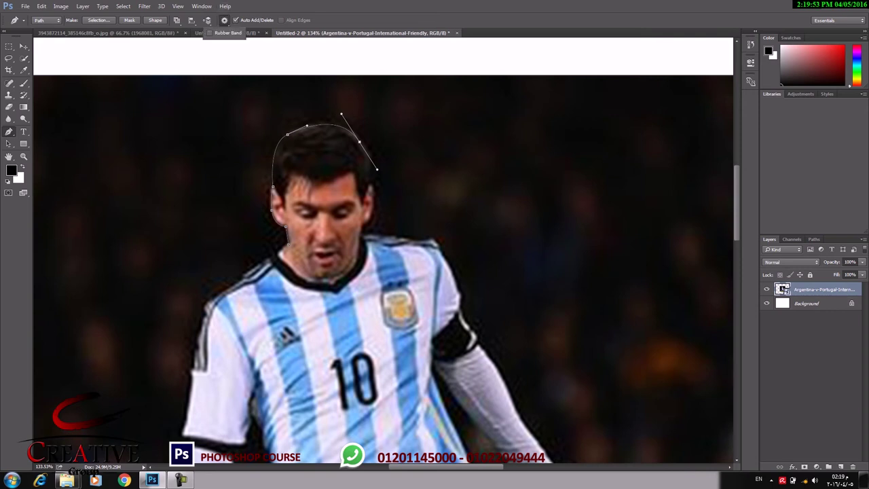
pyautogui.click(210, 33)
pyautogui.click(370, 182)
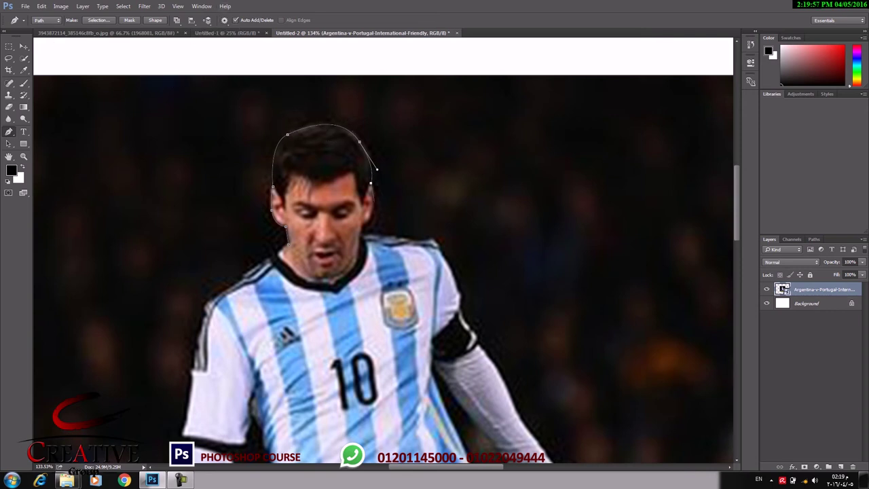
pyautogui.moveTo(371, 224); pyautogui.dragTo(367, 242)
pyautogui.keyDown('alt'); pyautogui.click(370, 224); pyautogui.keyUp('alt')
pyautogui.click(361, 233)
pyautogui.moveTo(430, 240); pyautogui.dragTo(436, 236)
pyautogui.click(461, 297)
# Trace the path down the right arm and around the hand and fingers.
pyautogui.moveTo(462, 297)
pyautogui.mouseDown()
pyautogui.moveTo(403, 243)
pyautogui.moveTo(421, 288)
pyautogui.mouseUp()
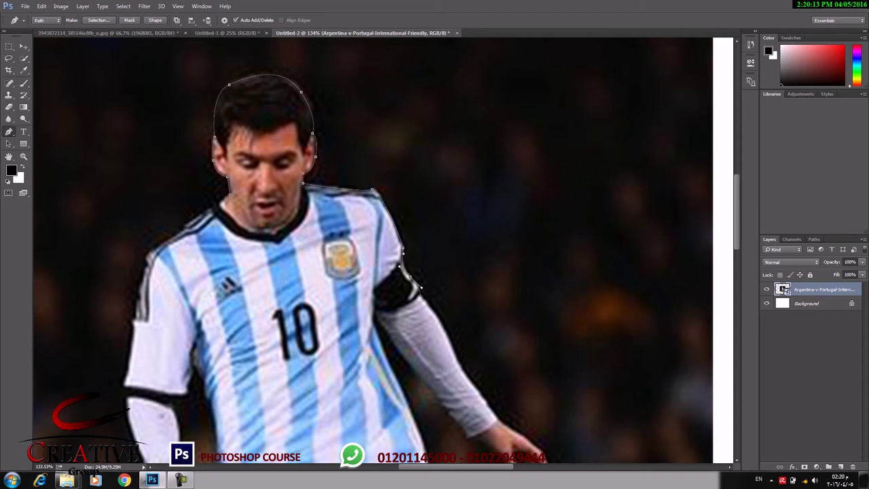
pyautogui.moveTo(421, 288); pyautogui.dragTo(373, 248)
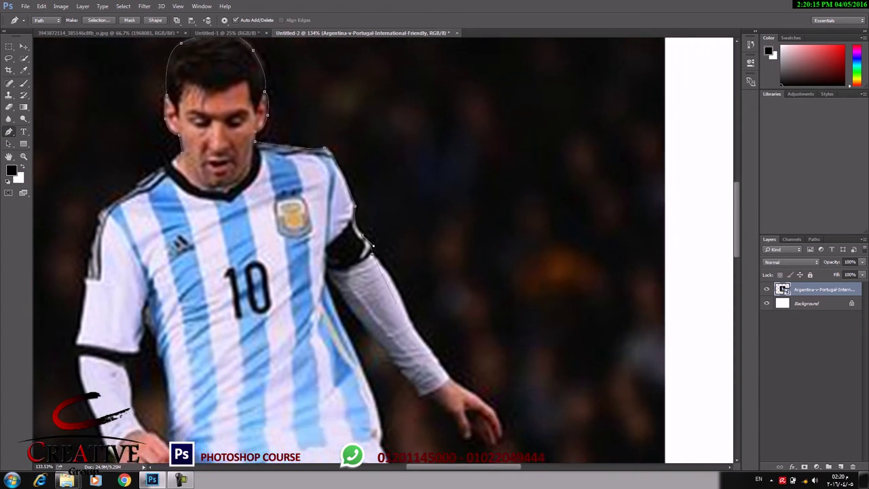
pyautogui.moveTo(412, 326); pyautogui.dragTo(425, 372)
pyautogui.moveTo(423, 372); pyautogui.dragTo(385, 318)
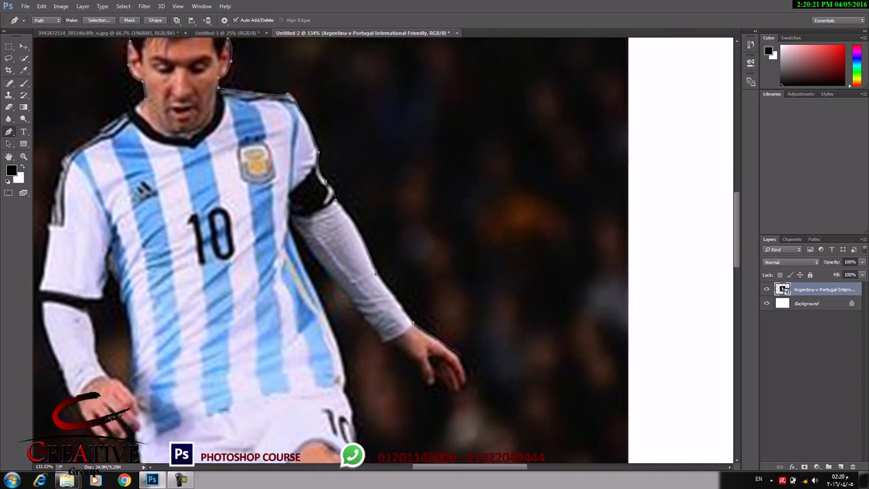
pyautogui.moveTo(460, 352); pyautogui.dragTo(465, 381)
pyautogui.moveTo(444, 386); pyautogui.dragTo(423, 379)
pyautogui.keyDown('alt'); pyautogui.click(442, 386); pyautogui.keyUp('alt')
pyautogui.moveTo(423, 380); pyautogui.dragTo(419, 367)
# Continue the path up the wrist and inner arm, then down the jersey side.
pyautogui.click(390, 344)
pyautogui.moveTo(378, 328); pyautogui.dragTo(364, 317)
pyautogui.click(347, 305)
pyautogui.hotkey('ctrl', 'z')
pyautogui.moveTo(341, 389); pyautogui.dragTo(331, 419)
pyautogui.moveTo(340, 400); pyautogui.dragTo(323, 307)
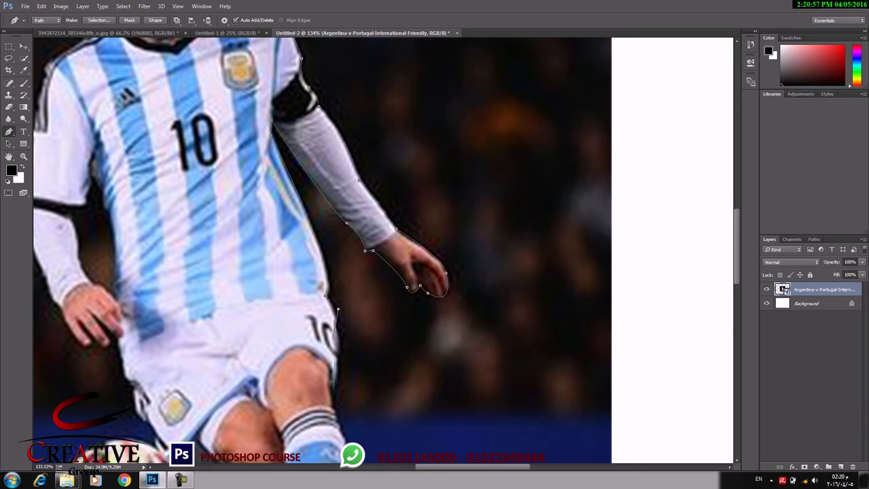
# Extend the path down the jersey and leg to the ankle and around the first boot's tip.
pyautogui.moveTo(329, 385); pyautogui.dragTo(346, 379)
pyautogui.scroll(-2, 387, 251)
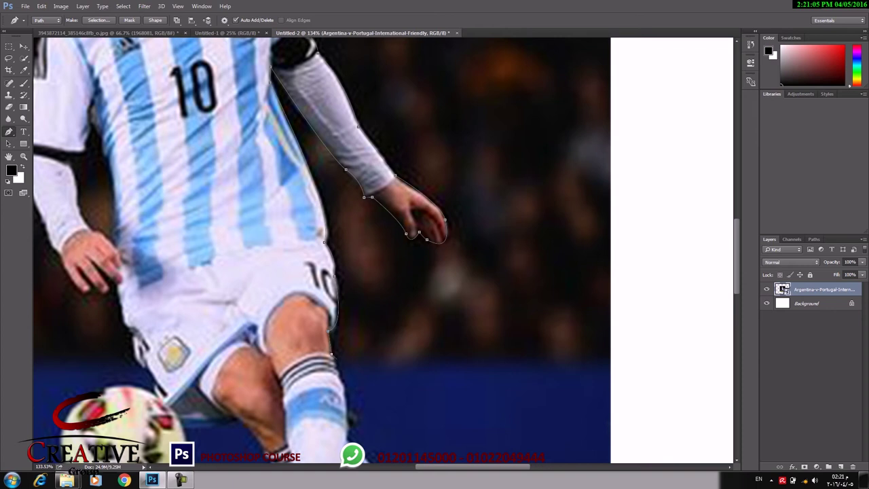
pyautogui.scroll(-2, 323, 251)
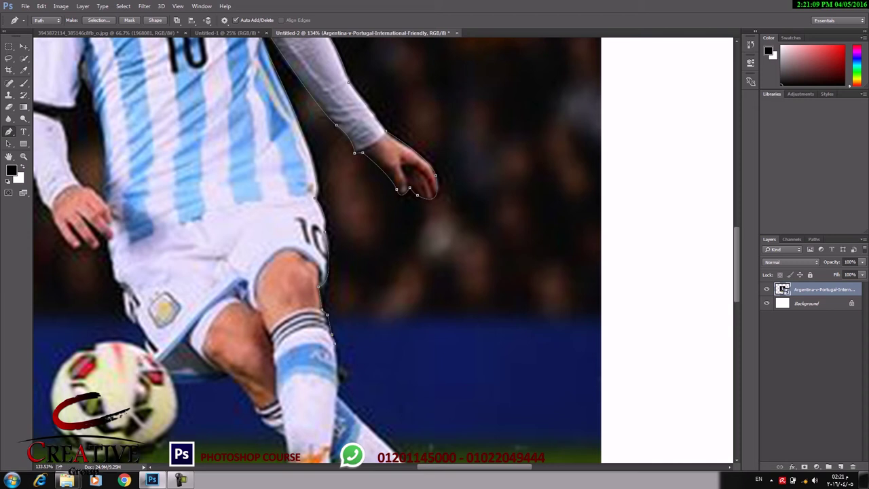
pyautogui.moveTo(326, 286); pyautogui.dragTo(271, 231)
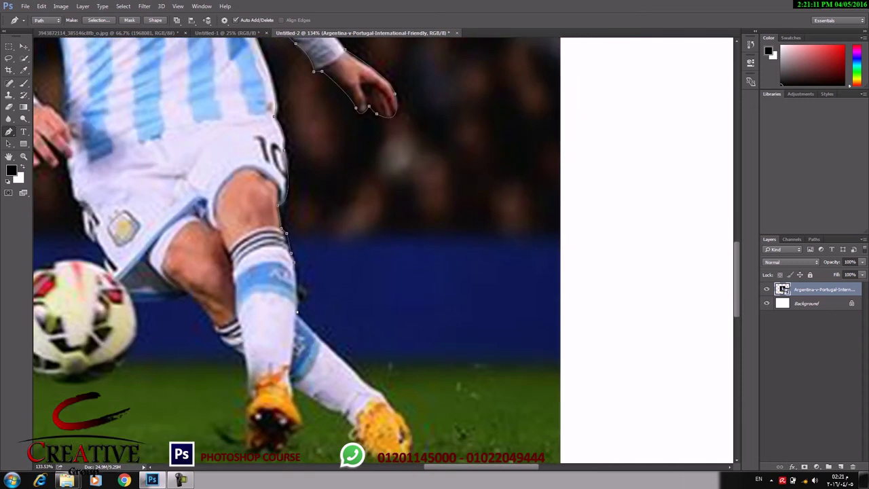
pyautogui.click(327, 310)
pyautogui.moveTo(341, 326); pyautogui.dragTo(353, 322)
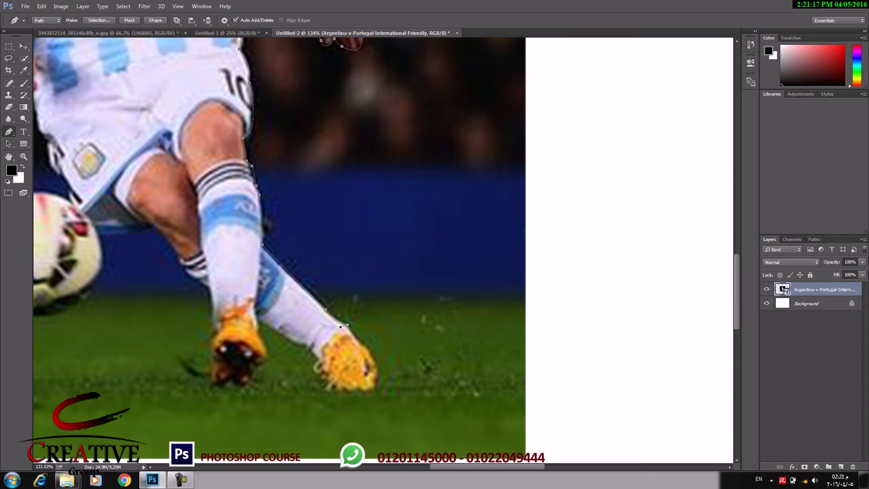
pyautogui.moveTo(357, 346); pyautogui.dragTo(379, 347)
pyautogui.moveTo(324, 378); pyautogui.dragTo(392, 417)
pyautogui.keyDown('alt'); pyautogui.click(324, 379); pyautogui.keyUp('alt')
# Trace under both boots, around the second boot's corner and up the calf.
pyautogui.moveTo(261, 361); pyautogui.dragTo(270, 348)
pyautogui.moveTo(220, 388); pyautogui.dragTo(254, 398)
pyautogui.moveTo(188, 376); pyautogui.dragTo(207, 383)
pyautogui.moveTo(215, 332)
pyautogui.mouseDown()
pyautogui.moveTo(202, 354)
pyautogui.moveTo(255, 373)
pyautogui.mouseUp()
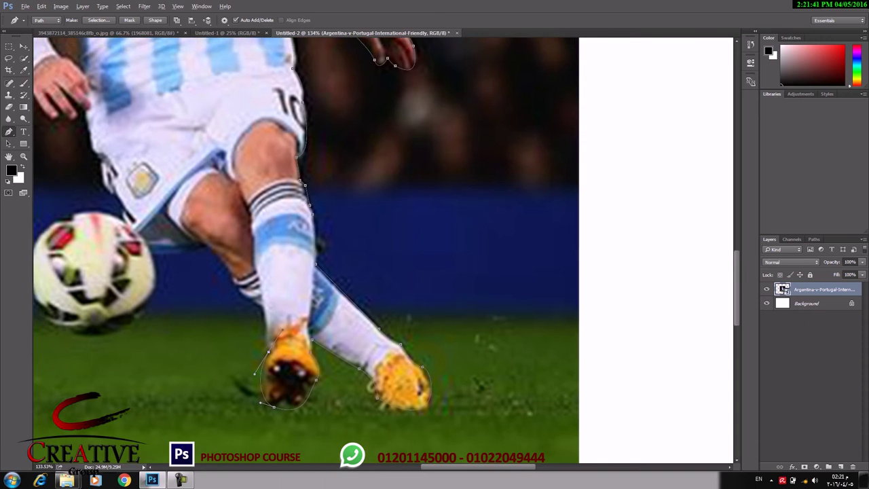
pyautogui.keyDown('alt'); pyautogui.click(268, 351); pyautogui.keyUp('alt')
pyautogui.moveTo(230, 277)
pyautogui.mouseDown()
pyautogui.moveTo(236, 294)
pyautogui.moveTo(271, 323)
pyautogui.mouseUp()
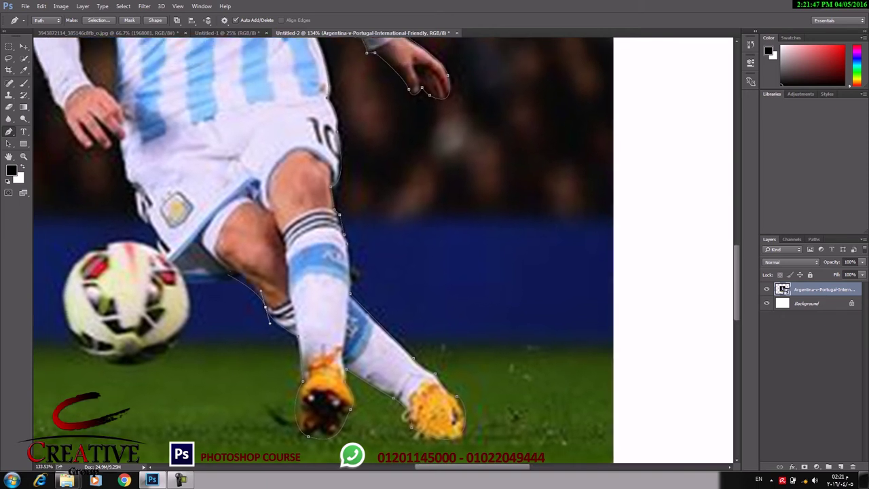
pyautogui.moveTo(227, 272); pyautogui.dragTo(184, 272)
pyautogui.moveTo(156, 349)
pyautogui.mouseDown()
pyautogui.moveTo(233, 351)
pyautogui.moveTo(269, 333)
pyautogui.moveTo(198, 339)
pyautogui.moveTo(157, 364)
pyautogui.mouseUp()
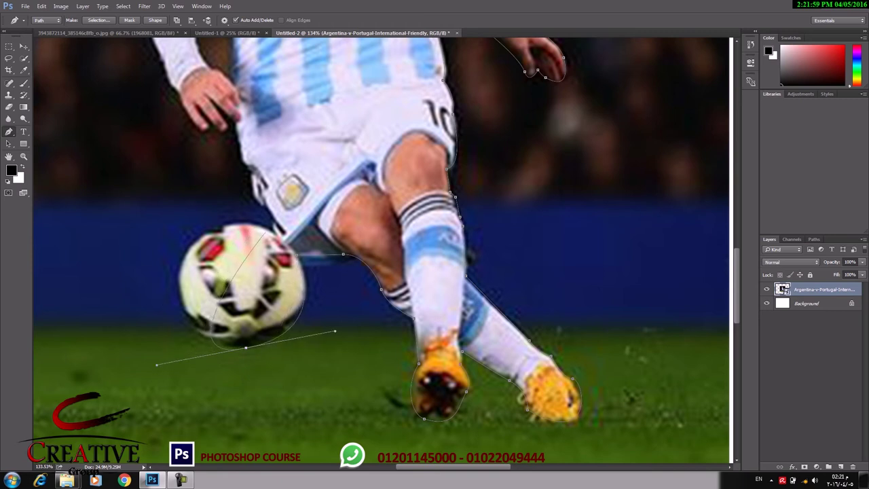
# Continue the path around the ball and up between the ball and shorts.
pyautogui.moveTo(278, 233); pyautogui.dragTo(405, 280)
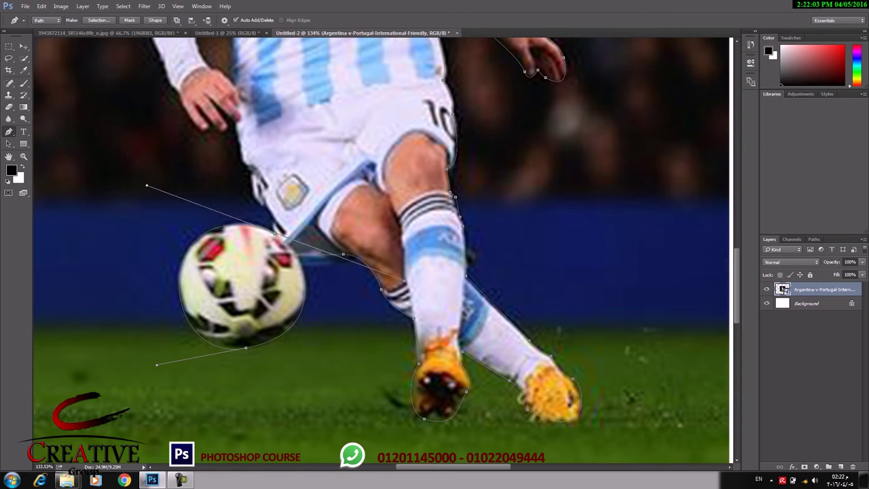
pyautogui.click(343, 254)
pyautogui.moveTo(254, 197); pyautogui.dragTo(275, 220)
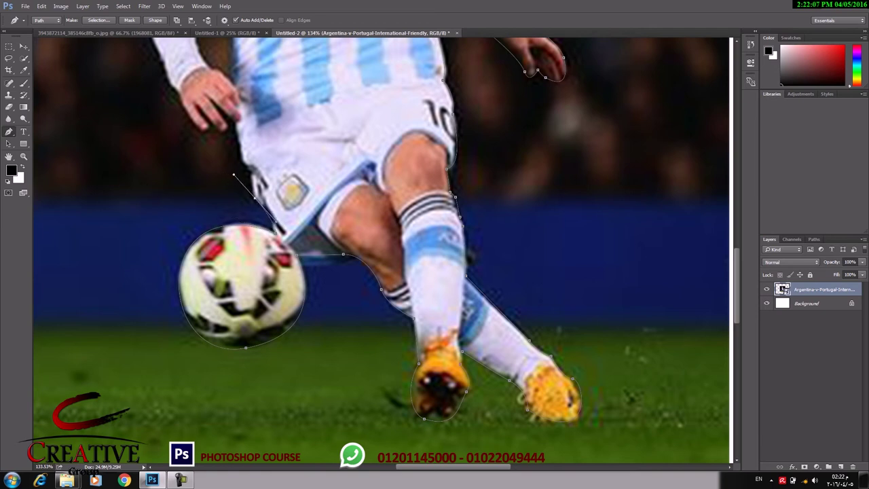
pyautogui.keyDown('alt'); pyautogui.click(254, 197); pyautogui.keyUp('alt')
# Trace the path around the left hand and up the arm to the shoulder.
pyautogui.moveTo(207, 114); pyautogui.dragTo(185, 87)
pyautogui.moveTo(229, 141); pyautogui.dragTo(215, 135)
pyautogui.moveTo(182, 106); pyautogui.dragTo(174, 83)
pyautogui.moveTo(312, 136); pyautogui.dragTo(448, 381)
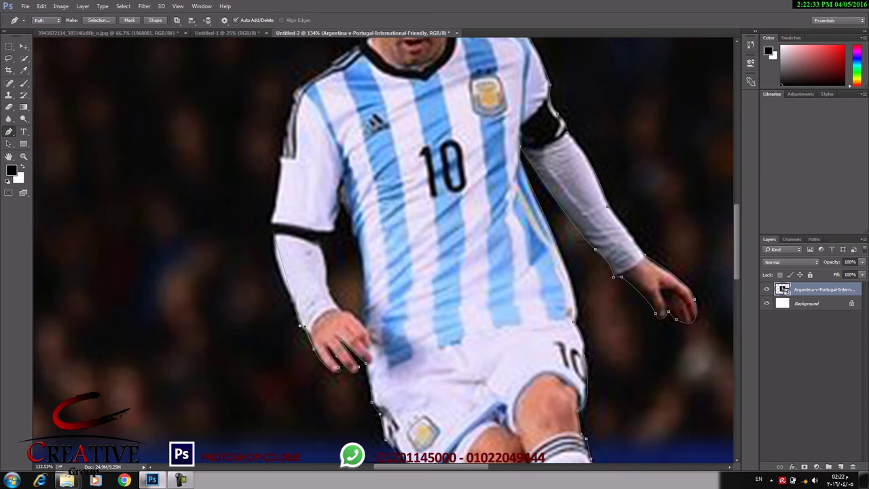
pyautogui.moveTo(268, 259)
pyautogui.mouseDown()
pyautogui.moveTo(282, 208)
pyautogui.moveTo(298, 255)
pyautogui.mouseUp()
pyautogui.click(290, 275)
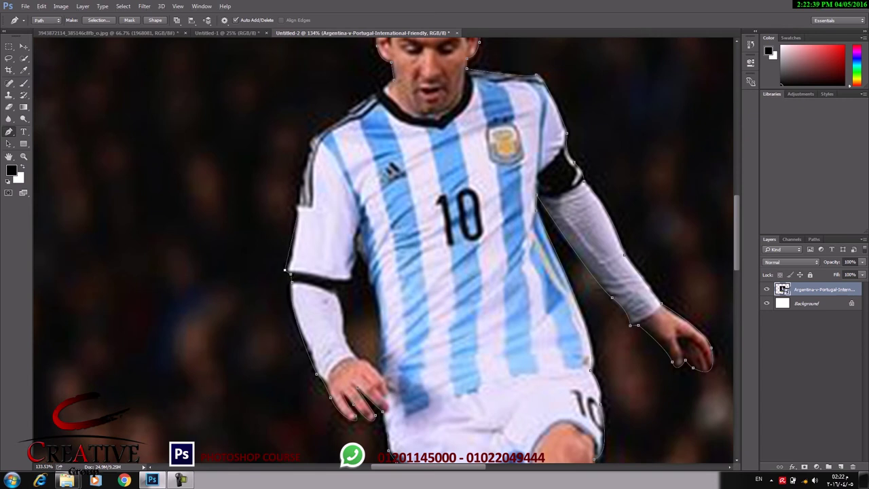
pyautogui.moveTo(294, 195); pyautogui.dragTo(300, 222)
pyautogui.moveTo(325, 127)
pyautogui.mouseDown()
pyautogui.moveTo(351, 111)
pyautogui.moveTo(296, 227)
pyautogui.mouseUp()
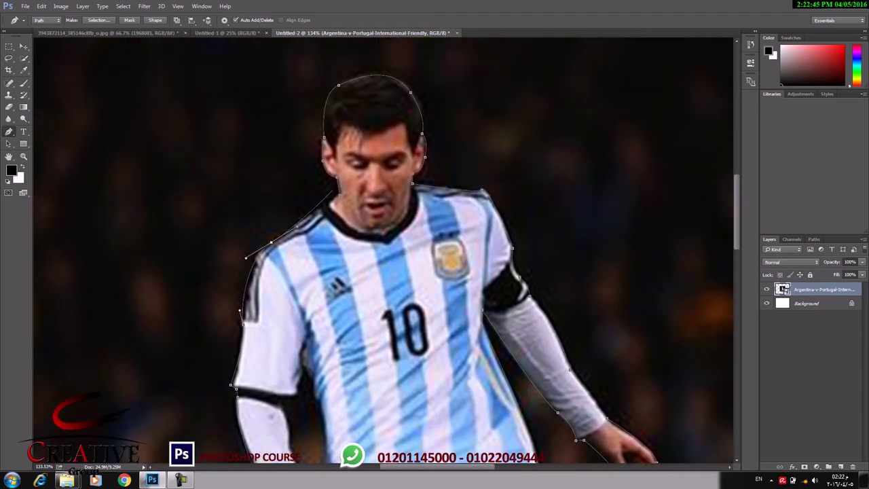
pyautogui.scroll(-5, 356, 230)
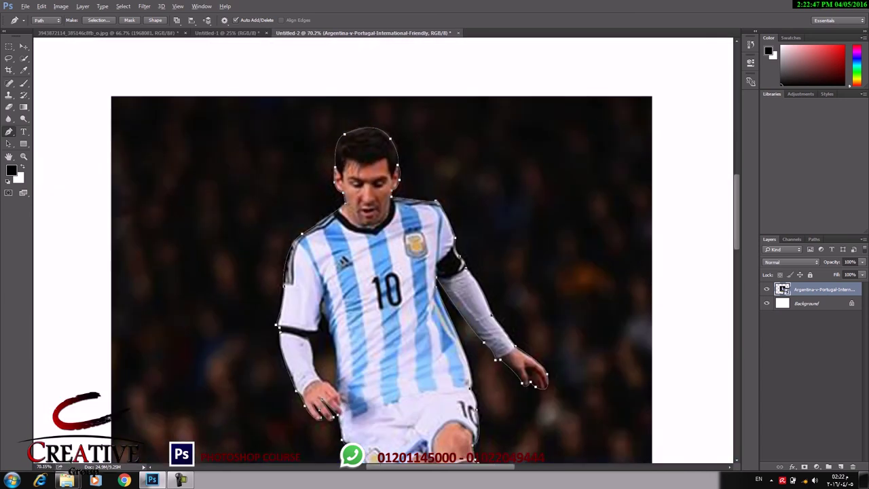
# Load the path as a selection, invert it, rasterize the layer and delete the stadium background.
pyautogui.hotkey('ctrl', 'Return')
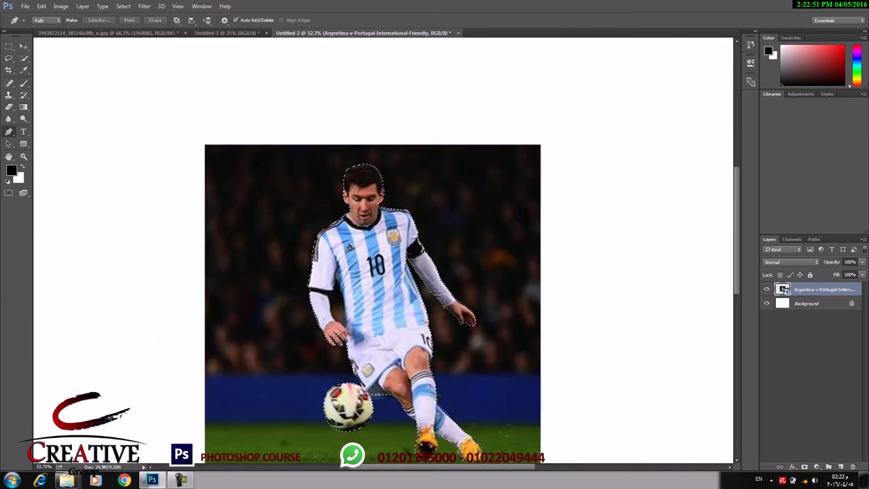
pyautogui.click(122, 6)
pyautogui.click(133, 41)
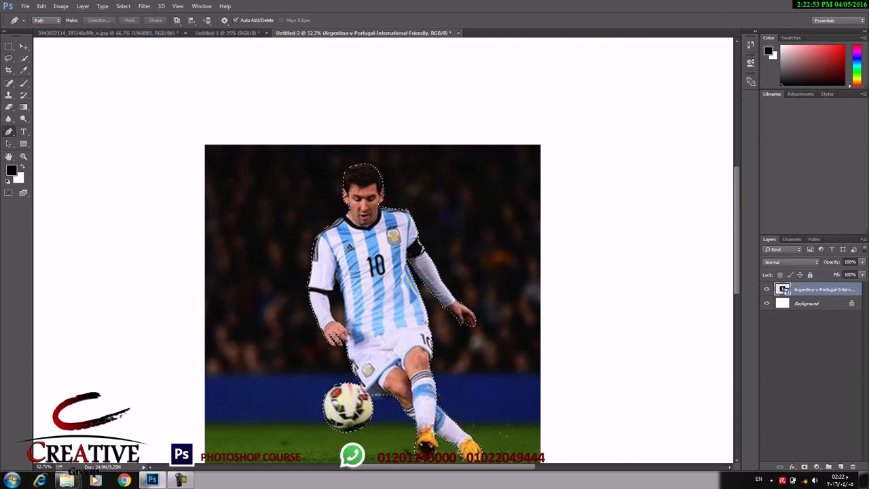
pyautogui.scroll(-3, 373, 272)
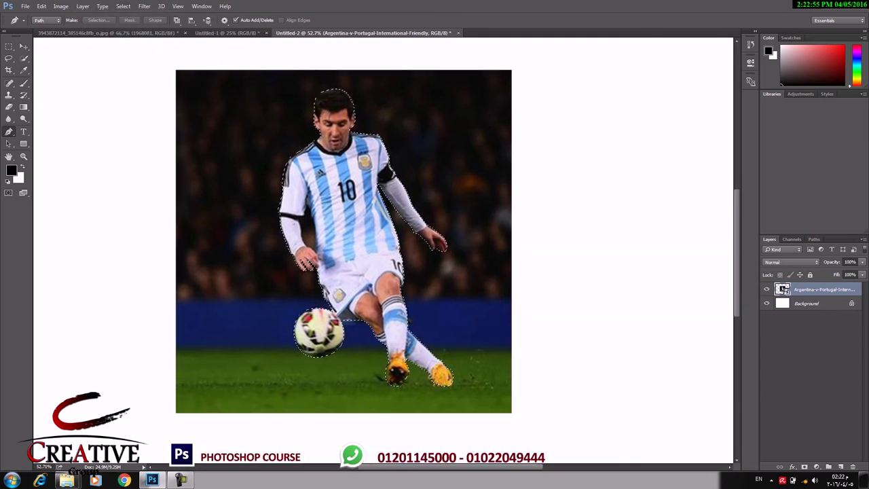
pyautogui.rightClick(808, 290)
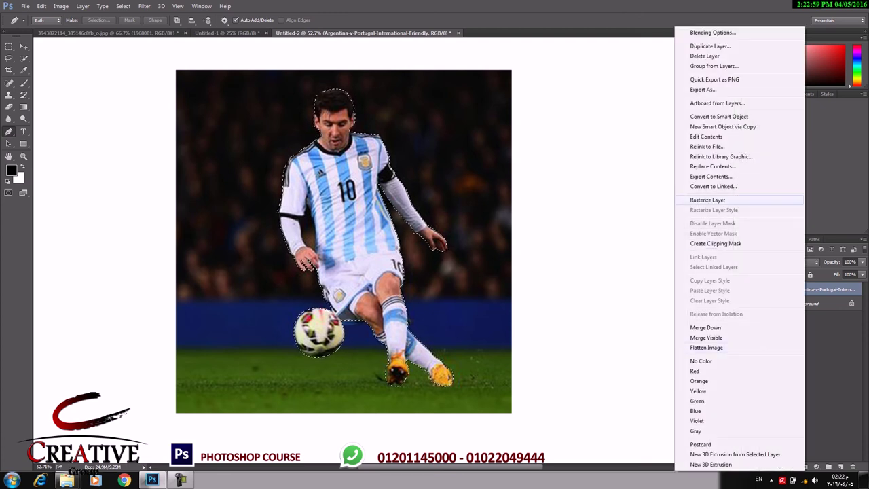
pyautogui.click(708, 199)
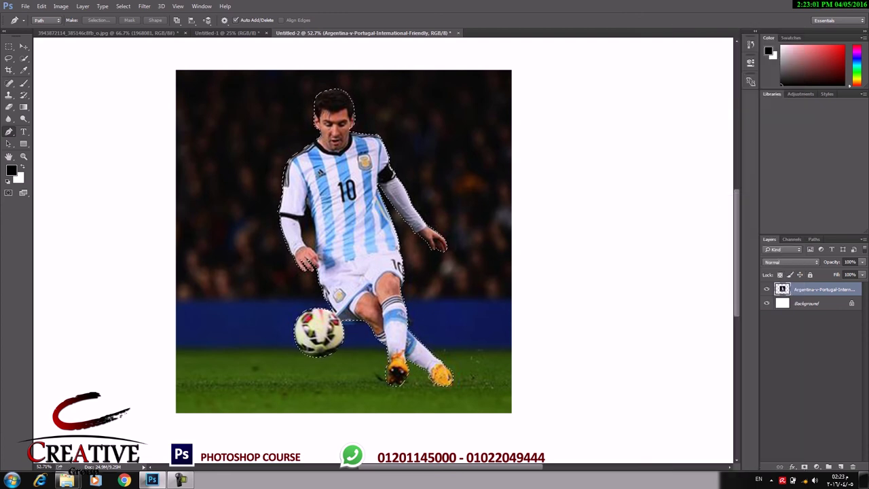
pyautogui.press('Delete')
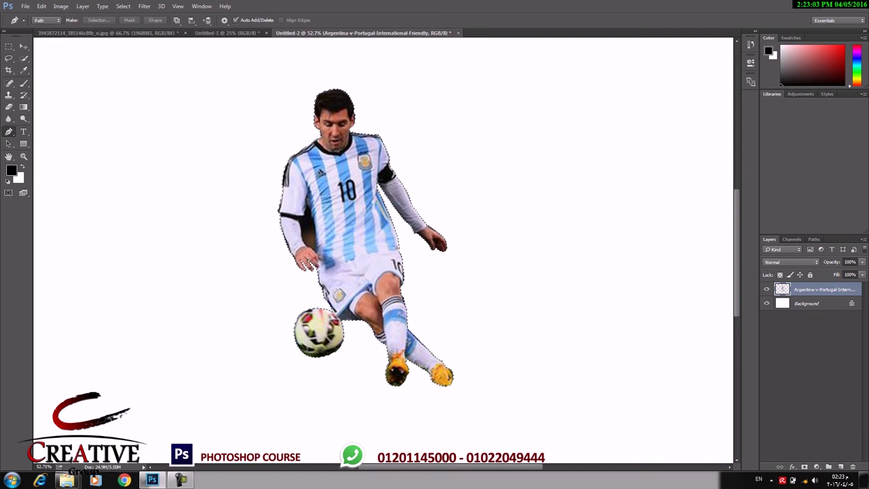
pyautogui.scroll(5, 301, 215)
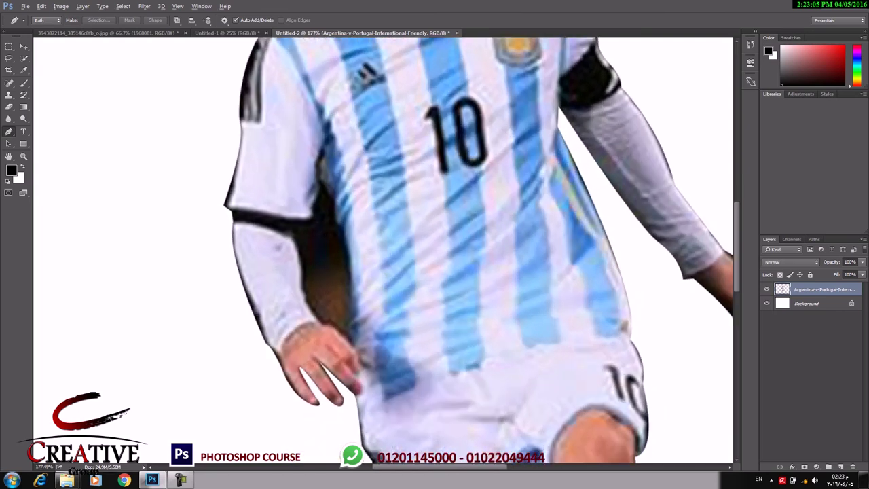
# Draw a closed pen path around the dark gap between the left arm and torso.
pyautogui.scroll(1, 301, 215)
pyautogui.moveTo(320, 193); pyautogui.dragTo(323, 178)
pyautogui.moveTo(309, 224); pyautogui.dragTo(300, 227)
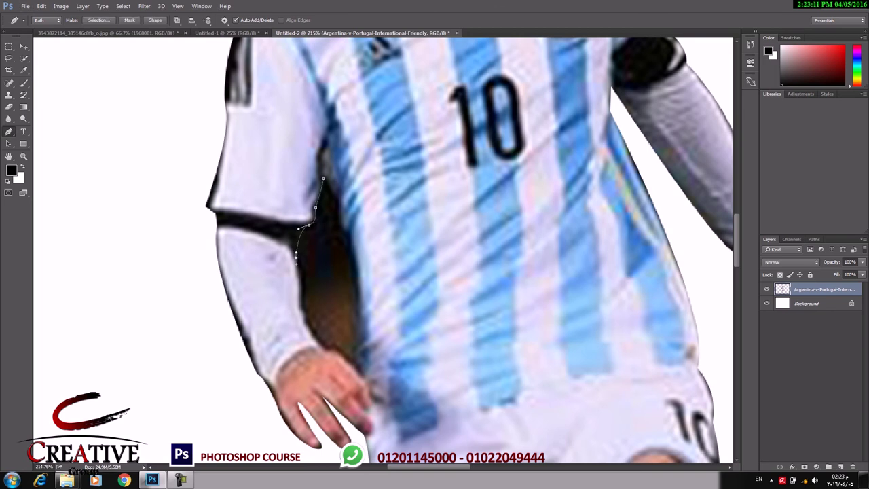
pyautogui.moveTo(295, 258)
pyautogui.mouseDown()
pyautogui.moveTo(316, 296)
pyautogui.moveTo(326, 355)
pyautogui.moveTo(353, 338)
pyautogui.mouseUp()
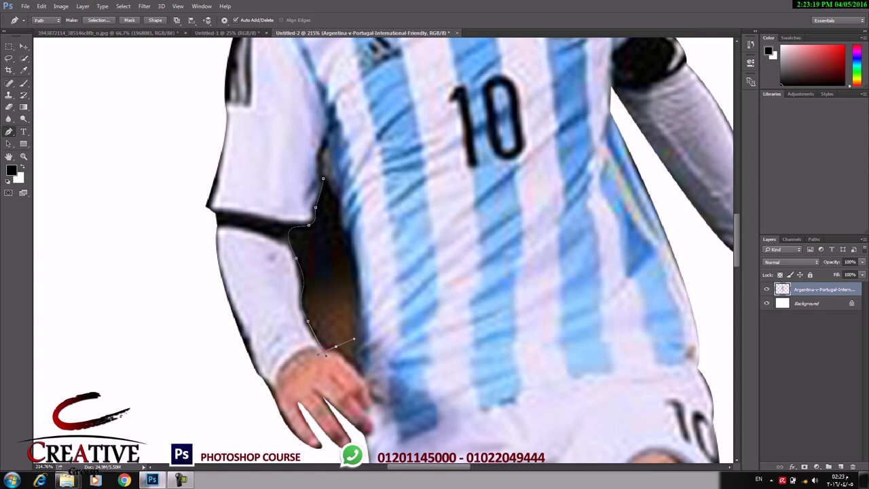
pyautogui.moveTo(344, 342); pyautogui.dragTo(337, 346)
pyautogui.click(362, 374)
pyautogui.moveTo(323, 178); pyautogui.dragTo(344, 233)
pyautogui.press('alt')
pyautogui.moveTo(363, 279); pyautogui.dragTo(351, 200)
pyautogui.scroll(-5, 458, 280)
# Select the gap outline, delete it to white and deselect.
pyautogui.hotkey('ctrl', 'Return')
pyautogui.press('Delete')
pyautogui.hotkey('ctrl', 'd')
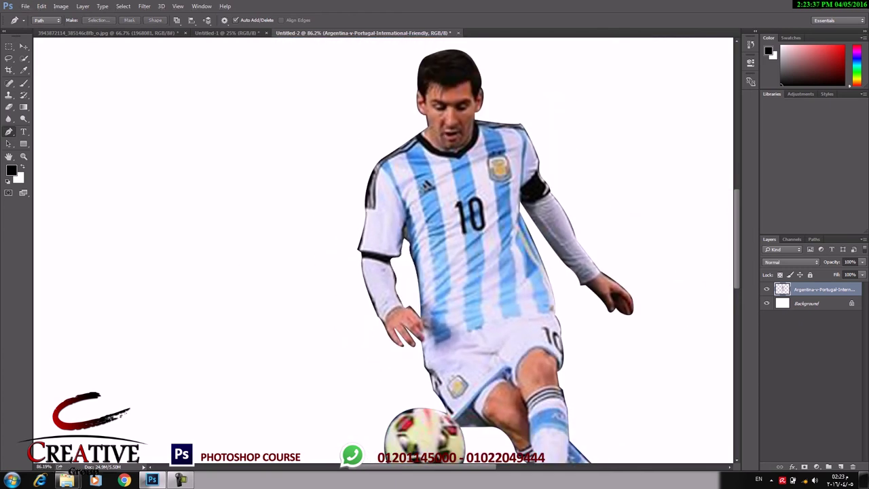
pyautogui.scroll(-3, 457, 292)
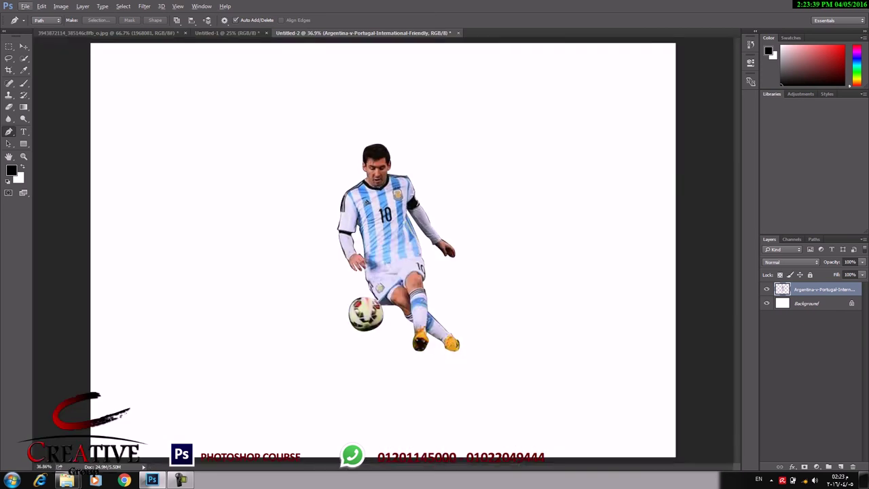
# Enlarge the player layer to about 155%.
pyautogui.press('v')
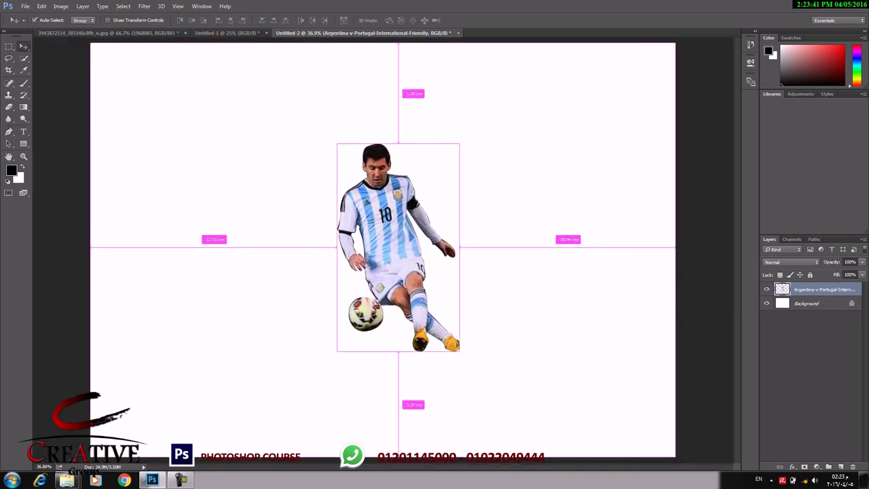
pyautogui.hotkey('ctrl', 't')
pyautogui.moveTo(460, 143); pyautogui.dragTo(493, 87)
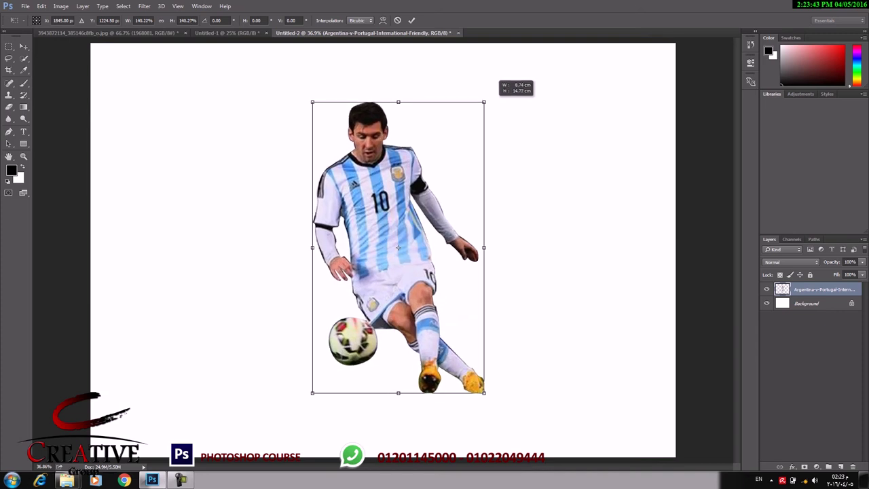
pyautogui.press('Return')
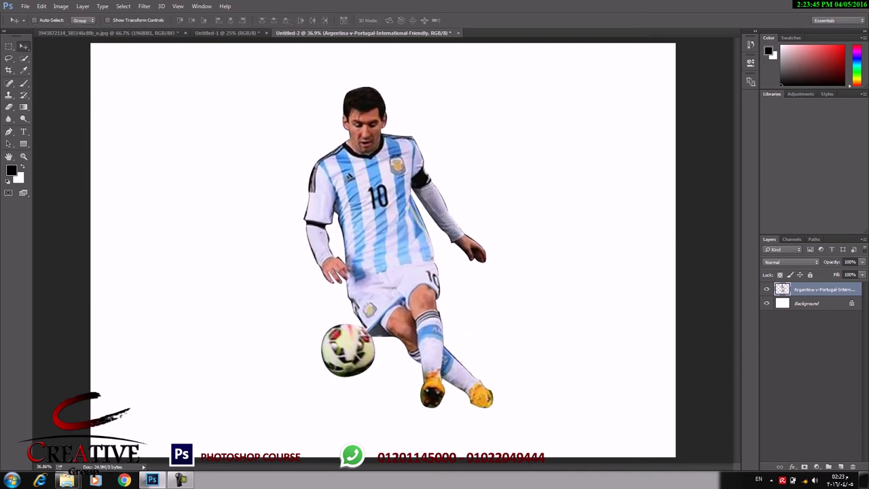
pyautogui.scroll(-3, 383, 250)
pyautogui.scroll(1, 383, 250)
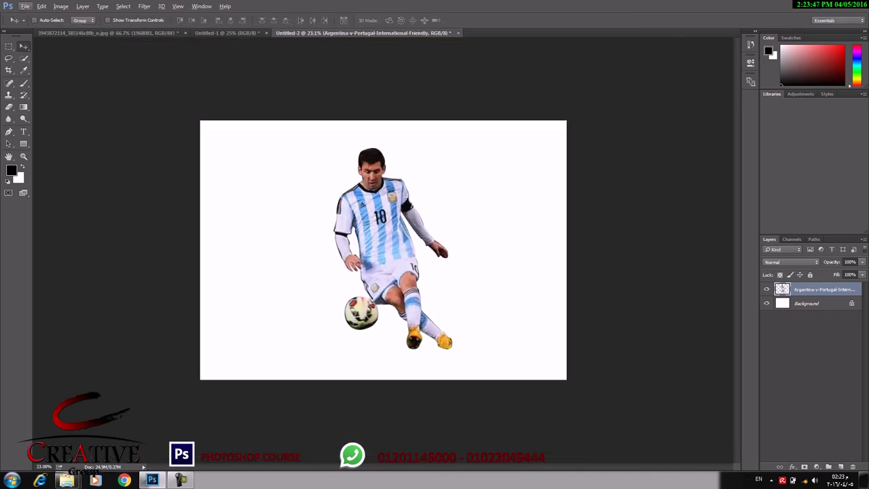
# Duplicate the player, stretch the lower copy horizontally and hide it.
pyautogui.hotkey('ctrl', 'j')
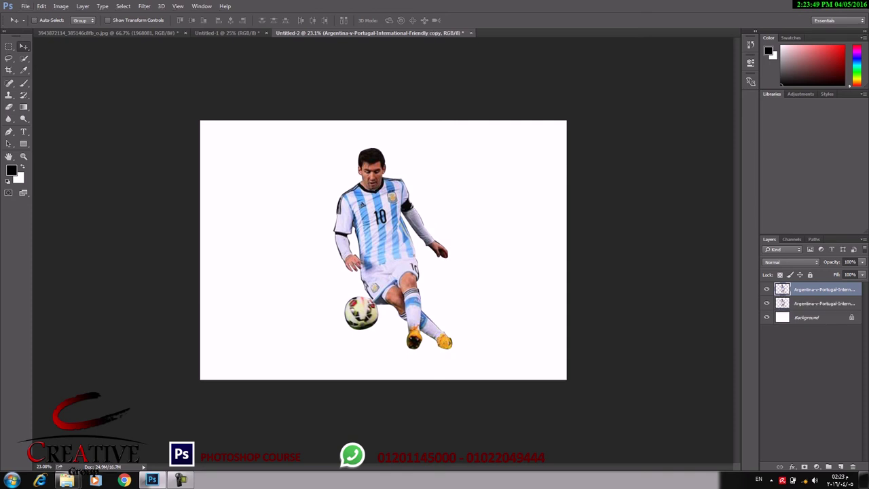
pyautogui.hotkey('alt', '[')
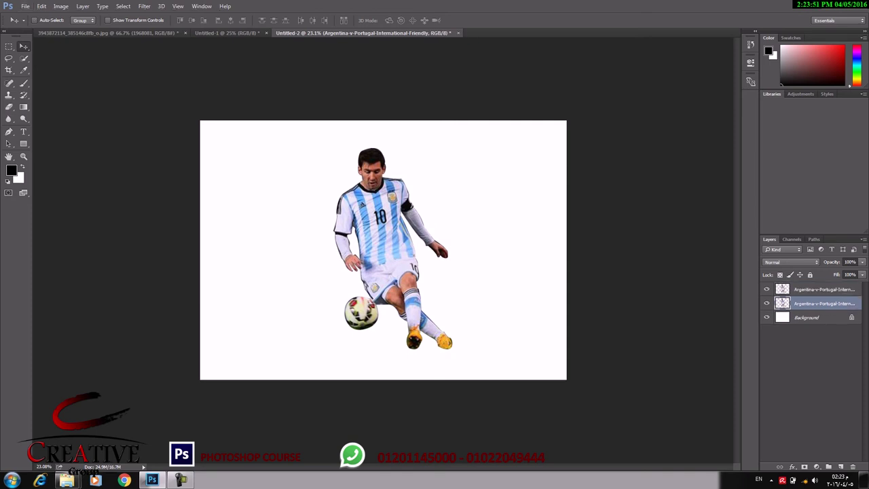
pyautogui.hotkey('ctrl', 't')
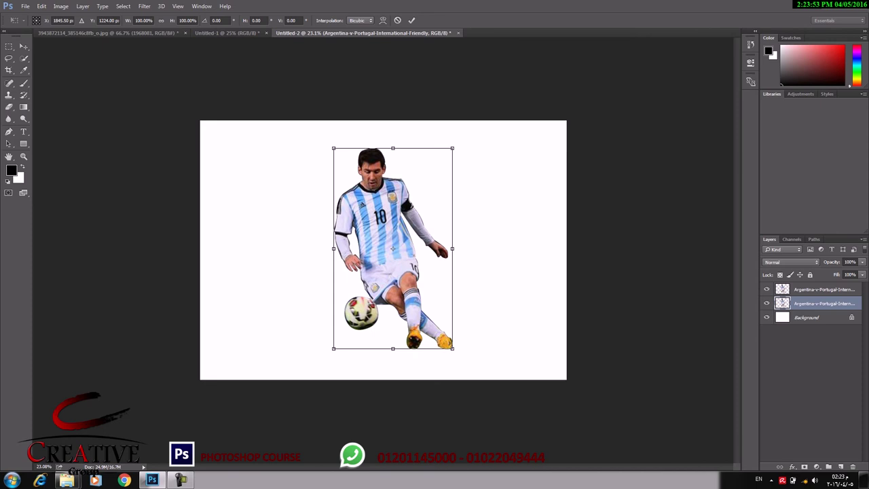
pyautogui.moveTo(452, 249); pyautogui.dragTo(653, 249)
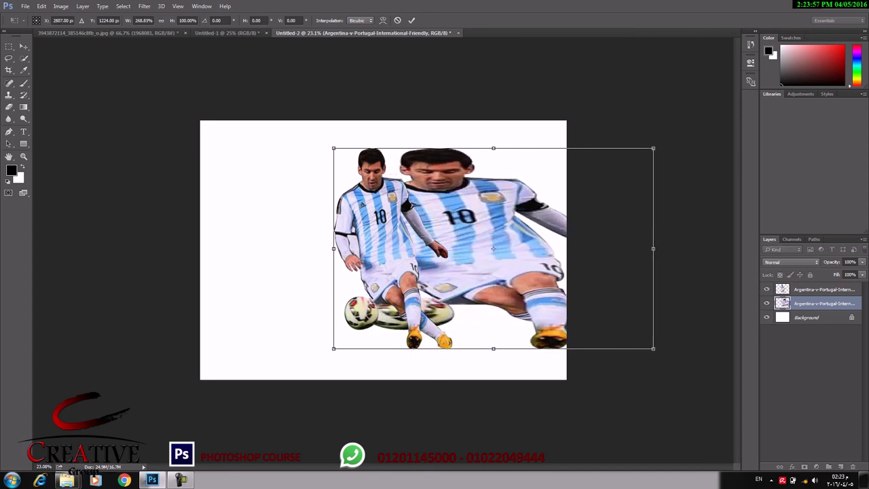
pyautogui.click(412, 20)
pyautogui.click(767, 303)
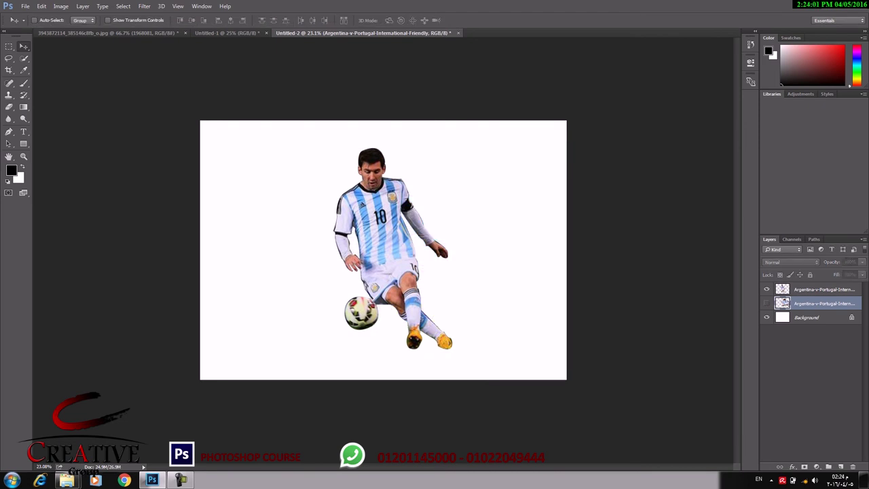
pyautogui.scroll(3, 384, 250)
pyautogui.scroll(-1, 384, 250)
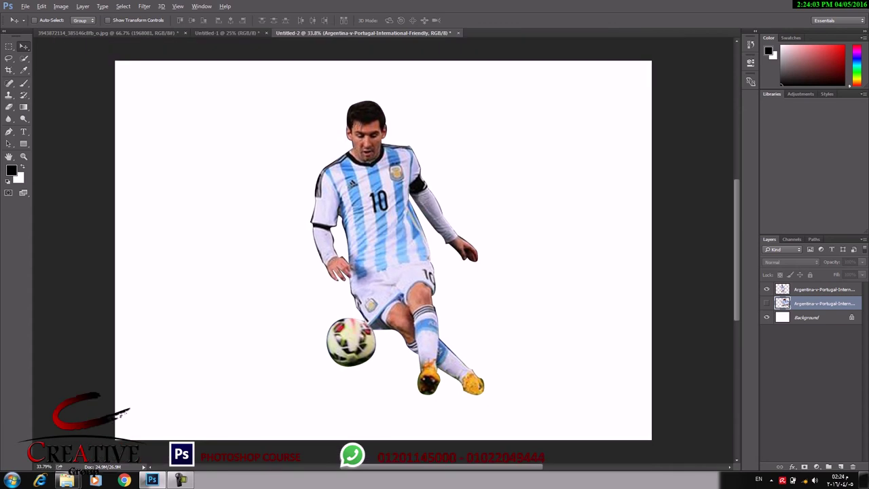
# Add a white layer mask to the top player layer.
pyautogui.hotkey('alt', ']')
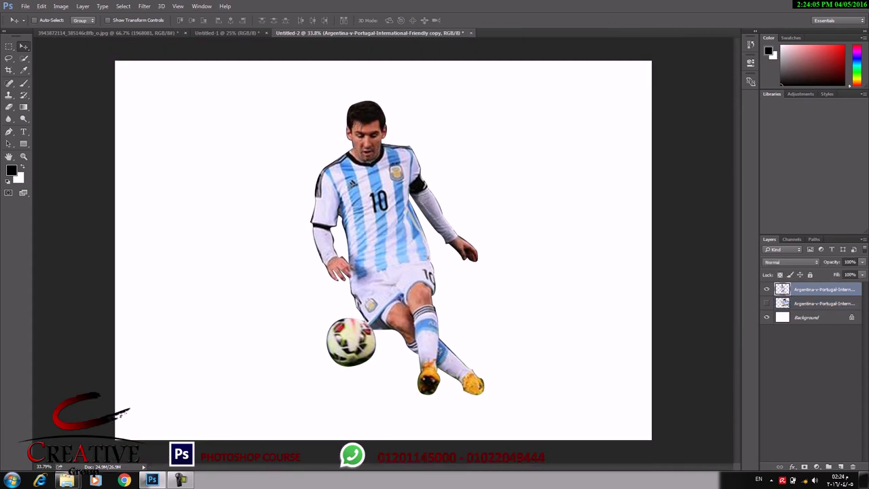
pyautogui.click(805, 467)
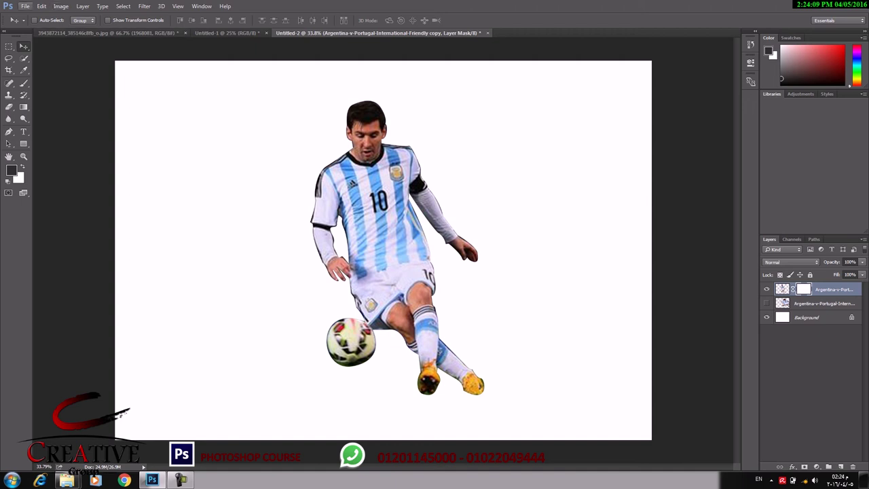
pyautogui.click(25, 6)
pyautogui.click(31, 15)
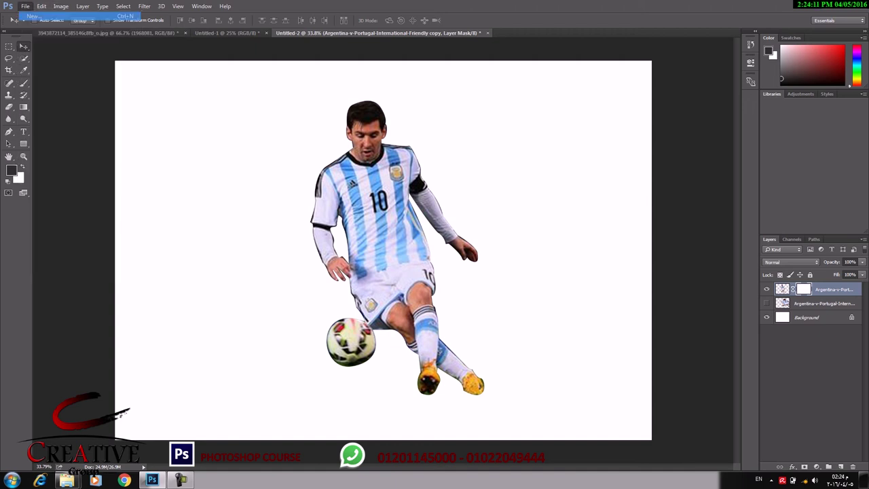
# Create the blank A4 document and paint a soft 250 px black horizontal stroke.
pyautogui.press('Return')
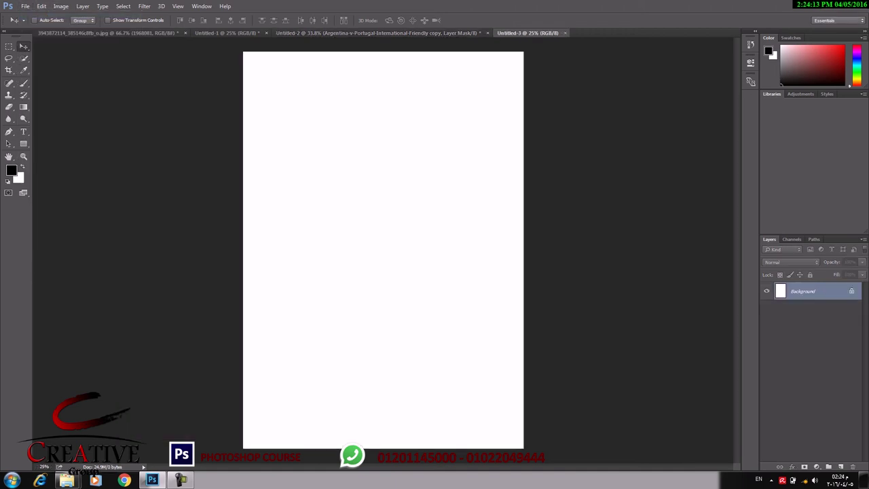
pyautogui.press('b')
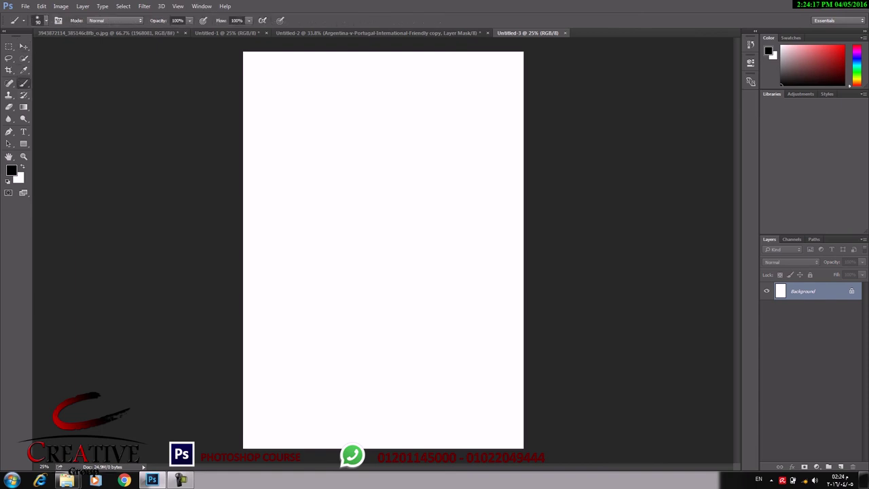
pyautogui.press(']')
pyautogui.press(']')
pyautogui.press(']')
pyautogui.press(']')
pyautogui.press(']')
pyautogui.press(']')
pyautogui.moveTo(264, 159); pyautogui.dragTo(490, 159)
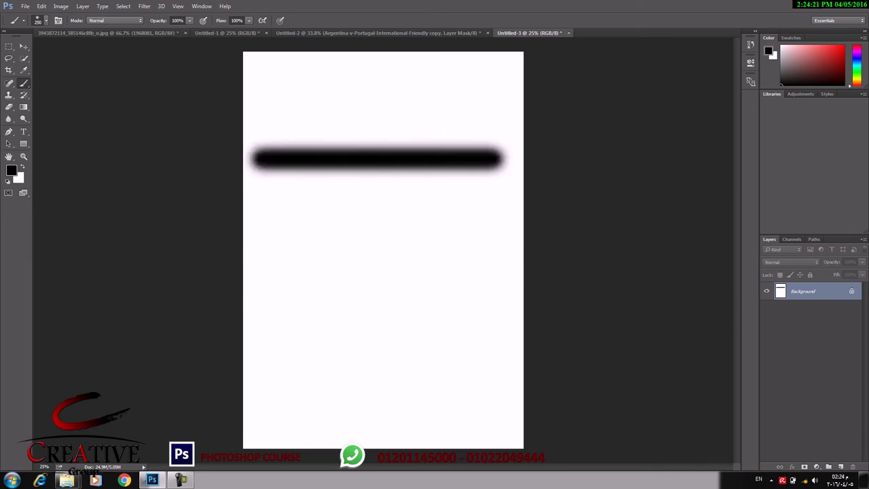
# Replace the soft stroke with a thick black stroke using a 100% hardness brush.
pyautogui.hotkey('ctrl', 'z')
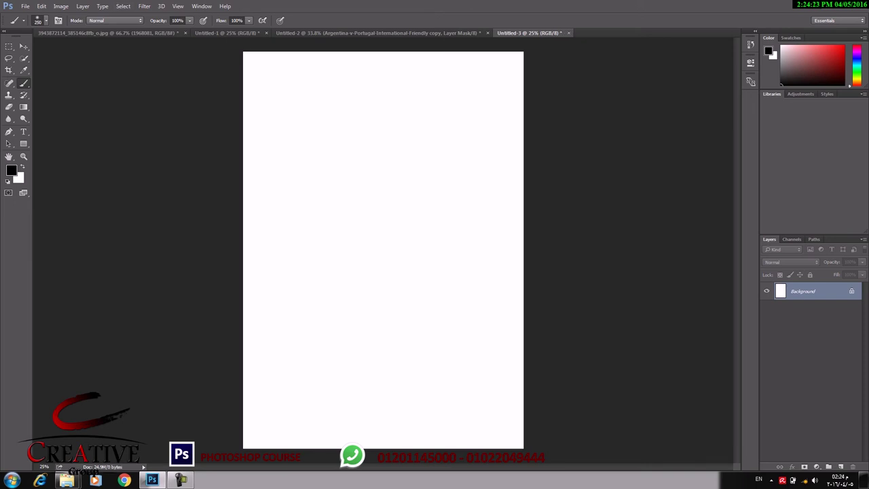
pyautogui.click(42, 20)
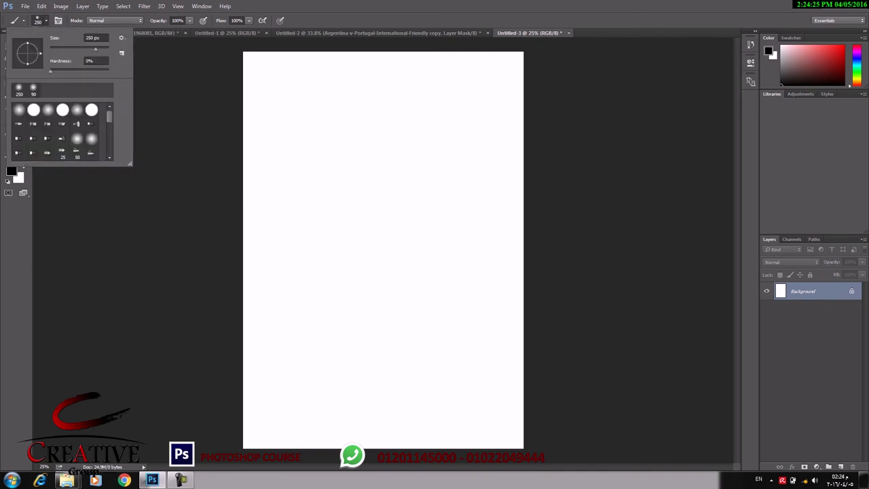
pyautogui.moveTo(50, 71); pyautogui.dragTo(108, 71)
pyautogui.press('Return')
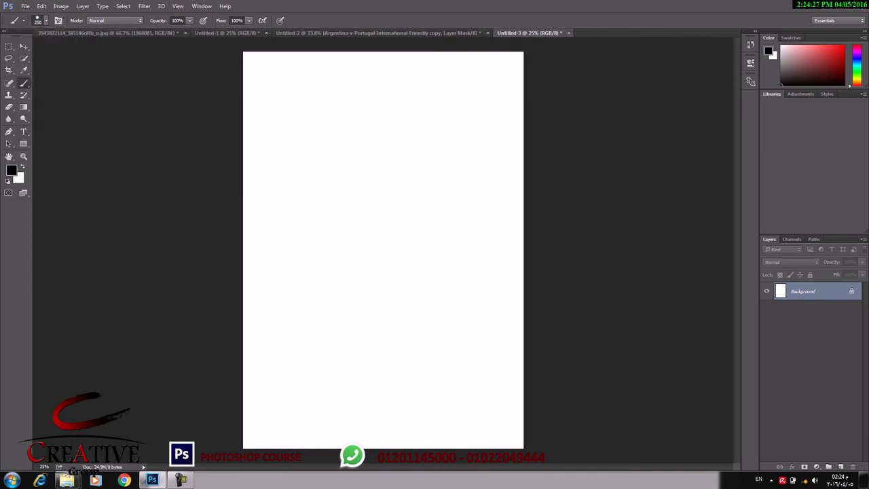
pyautogui.moveTo(267, 184); pyautogui.dragTo(485, 183)
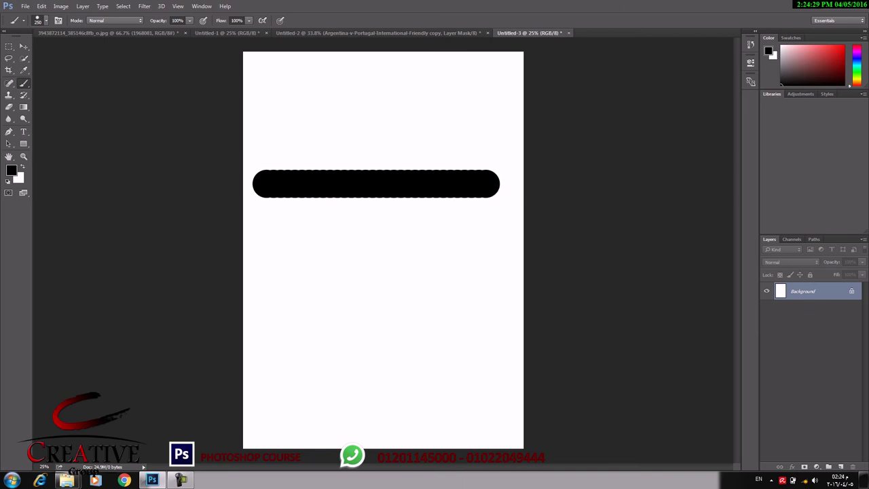
pyautogui.scroll(3, 373, 187)
pyautogui.scroll(2, 373, 188)
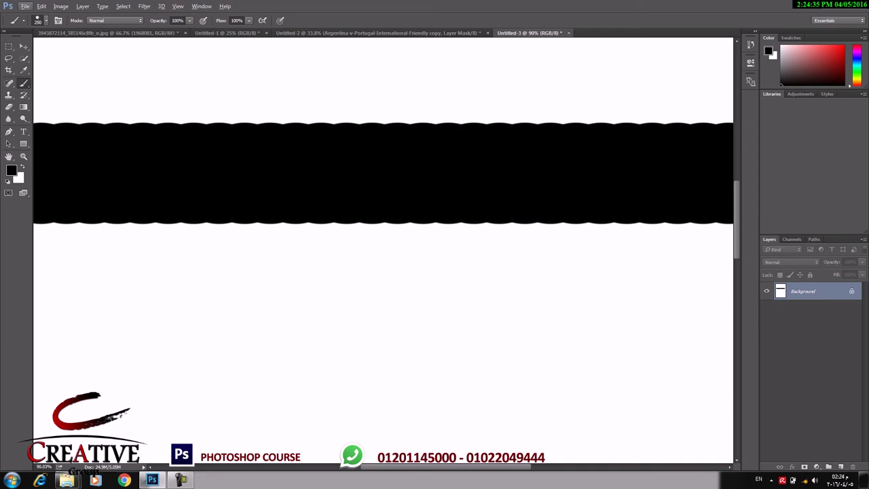
pyautogui.scroll(-1, 383, 183)
pyautogui.scroll(-1, 383, 184)
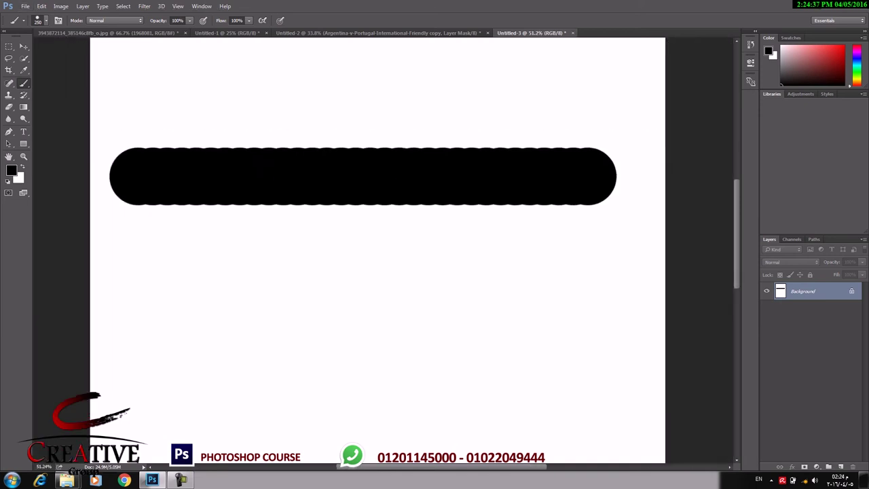
pyautogui.scroll(-1, 383, 183)
pyautogui.scroll(-1, 383, 183)
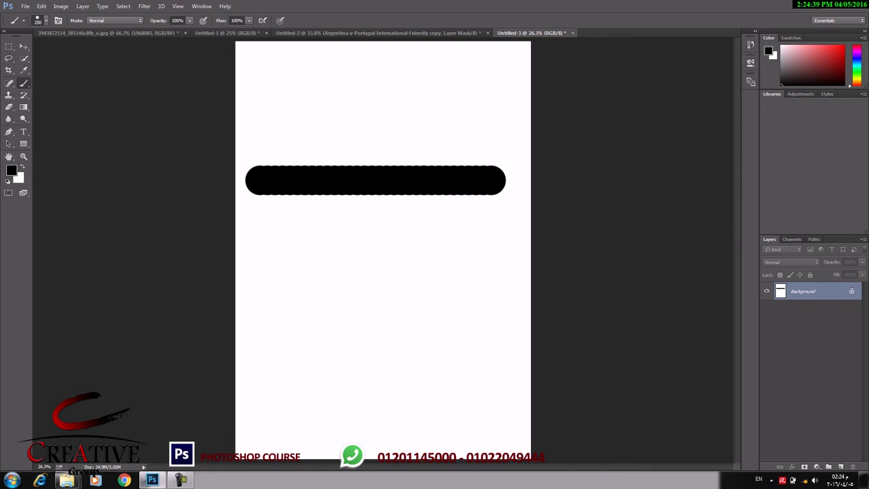
pyautogui.click(202, 6)
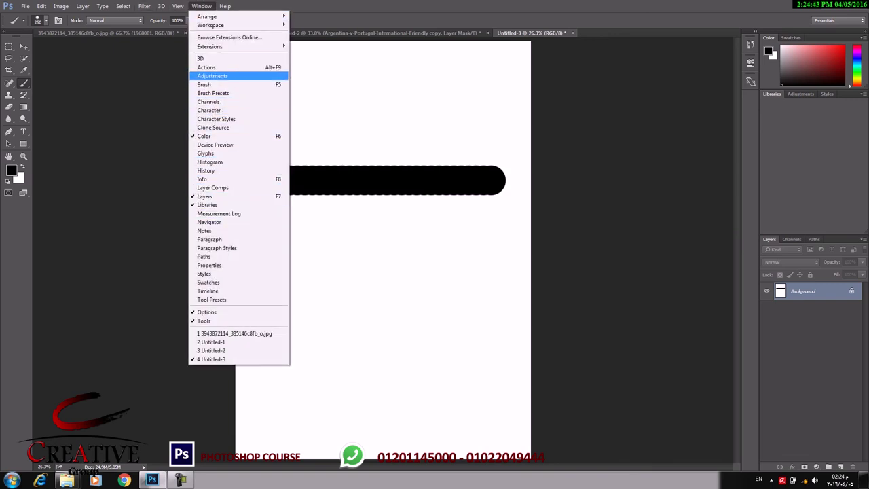
# Set brush spacing to 1% and paint a second black bar below the first.
pyautogui.click(204, 84)
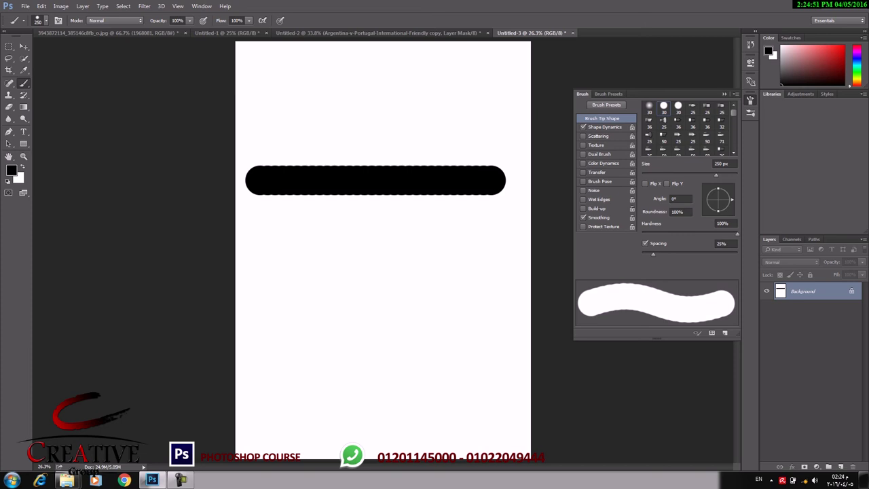
pyautogui.moveTo(653, 254); pyautogui.dragTo(642, 254)
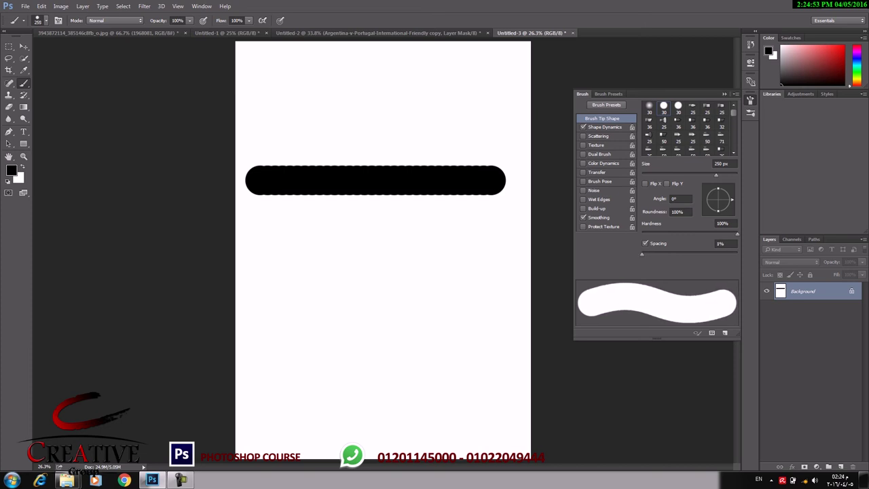
pyautogui.press('x')
pyautogui.press('x')
pyautogui.moveTo(251, 222); pyautogui.dragTo(495, 222)
pyautogui.scroll(3, 408, 191)
pyautogui.scroll(2, 408, 191)
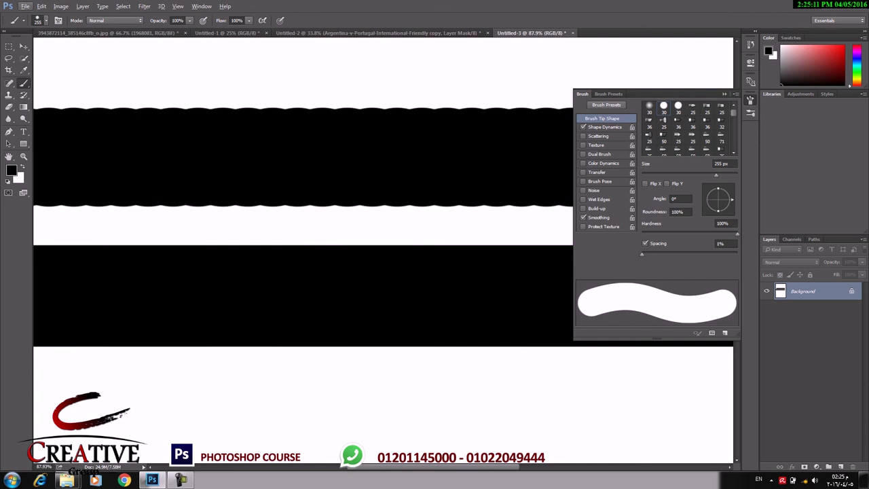
# Paint test dot rows at 141% spacing (seven dots) and 311% spacing (three dots).
pyautogui.moveTo(642, 254); pyautogui.dragTo(699, 254)
pyautogui.scroll(-2, 261, 309)
pyautogui.scroll(-1, 262, 309)
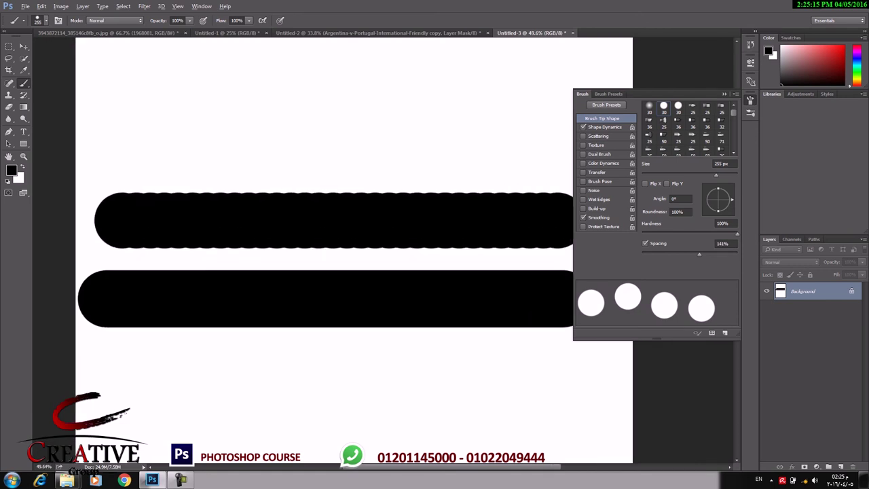
pyautogui.scroll(-2, 261, 309)
pyautogui.moveTo(158, 362); pyautogui.dragTo(491, 363)
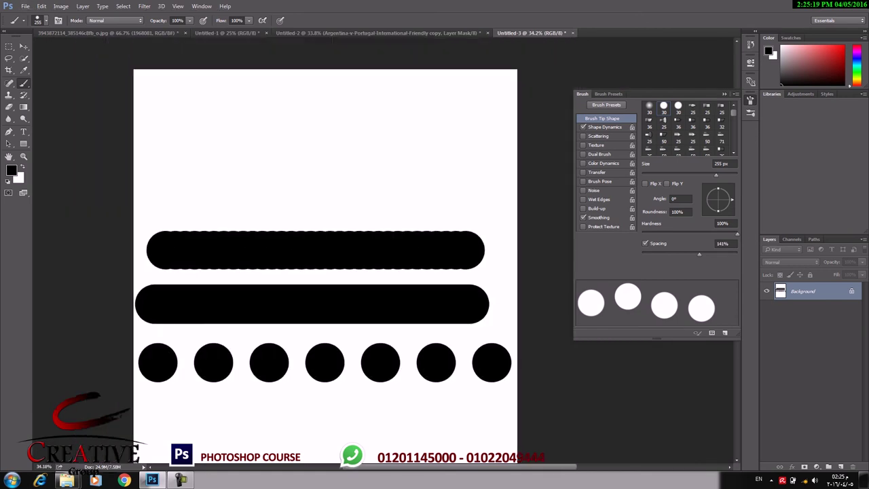
pyautogui.scroll(-2, 326, 272)
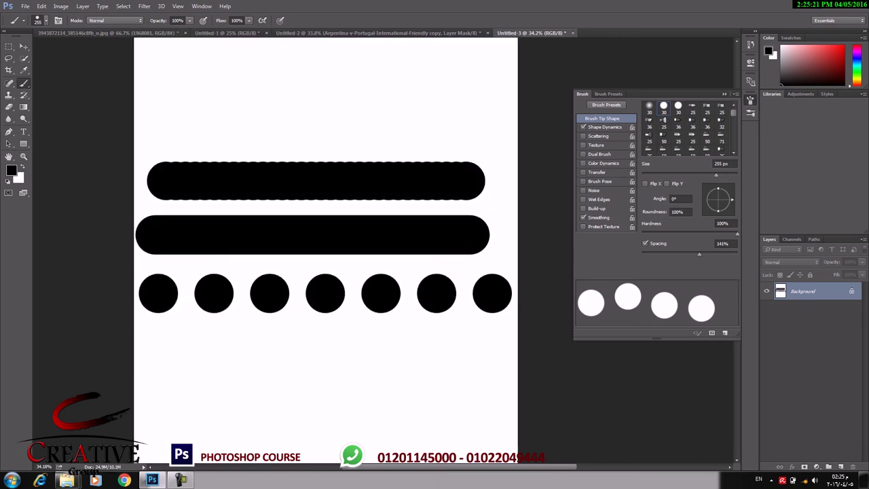
pyautogui.scroll(-2, 326, 272)
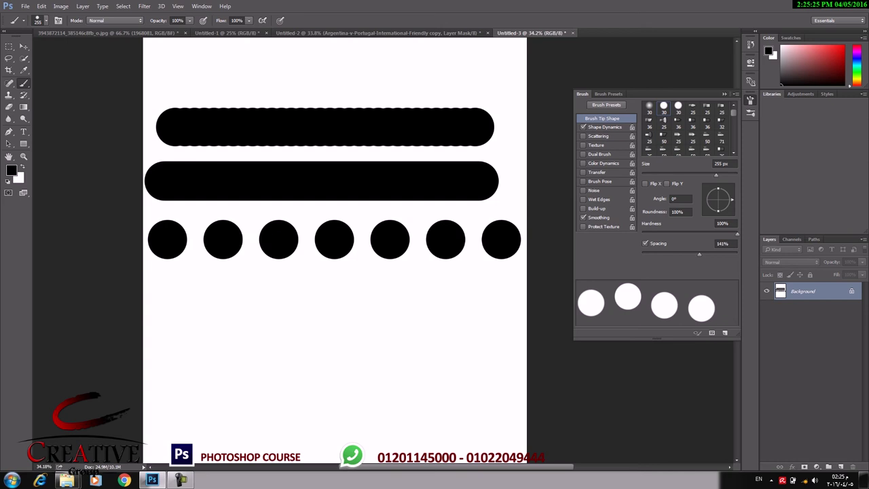
pyautogui.moveTo(700, 253); pyautogui.dragTo(719, 253)
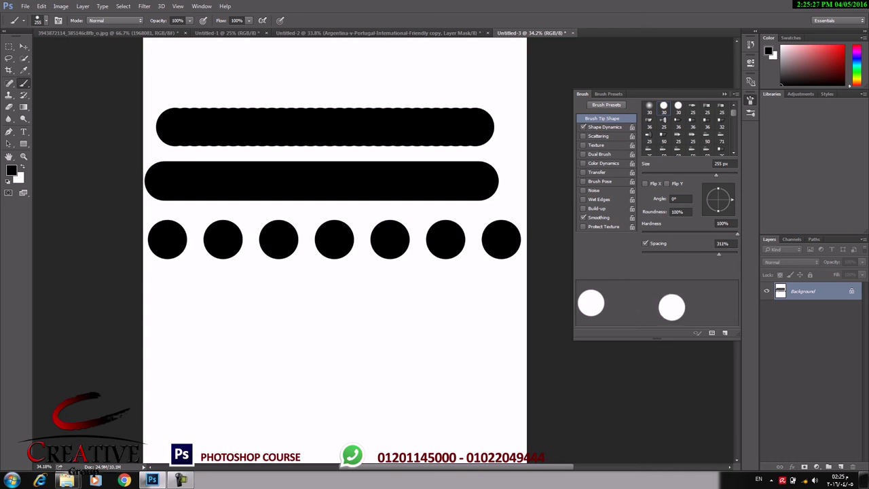
pyautogui.moveTo(164, 302); pyautogui.dragTo(414, 301)
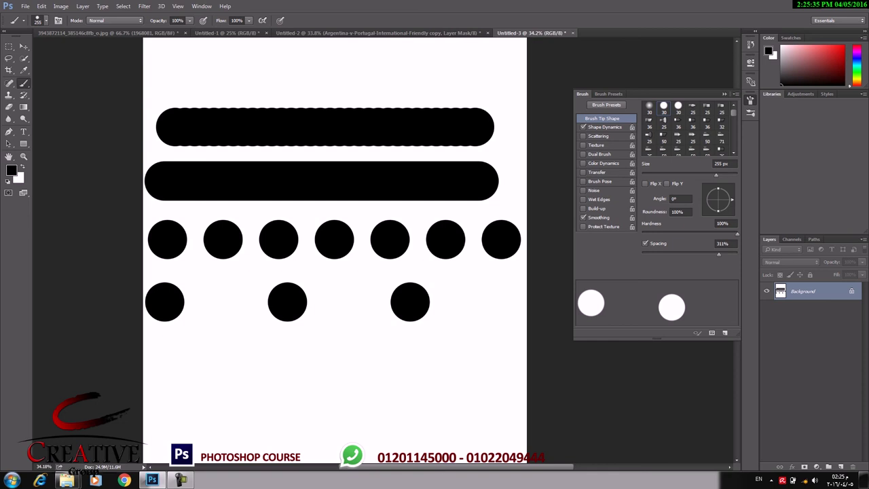
pyautogui.click(604, 127)
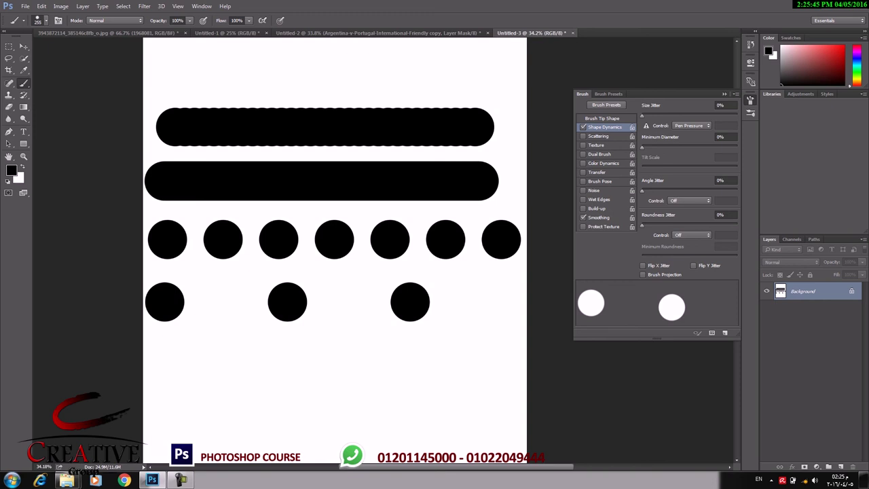
# Set Size Jitter to 100%, test it with a row of varied dots, then clear the canvas.
pyautogui.moveTo(642, 115); pyautogui.dragTo(737, 115)
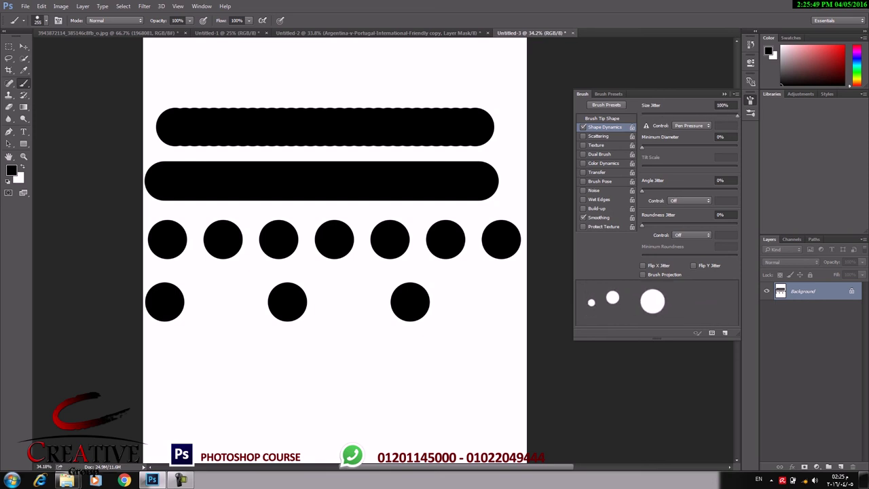
pyautogui.moveTo(160, 366); pyautogui.dragTo(480, 367)
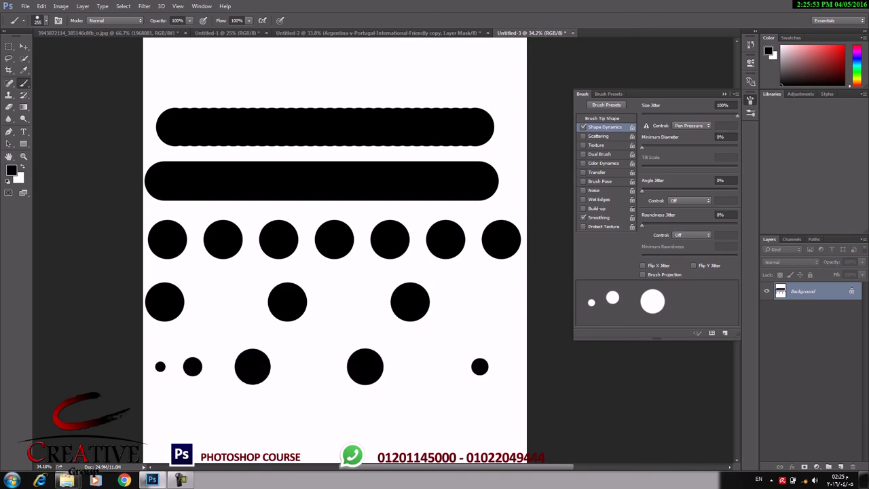
pyautogui.scroll(-5, 335, 250)
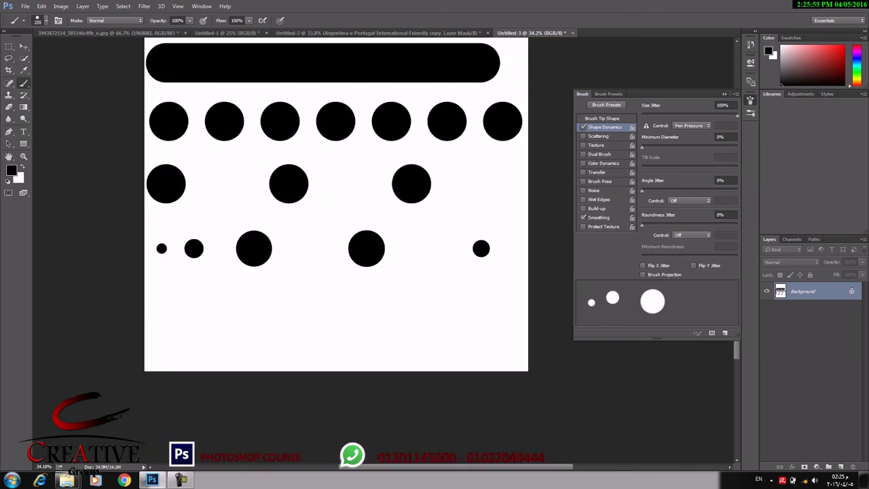
pyautogui.scroll(3, 334, 250)
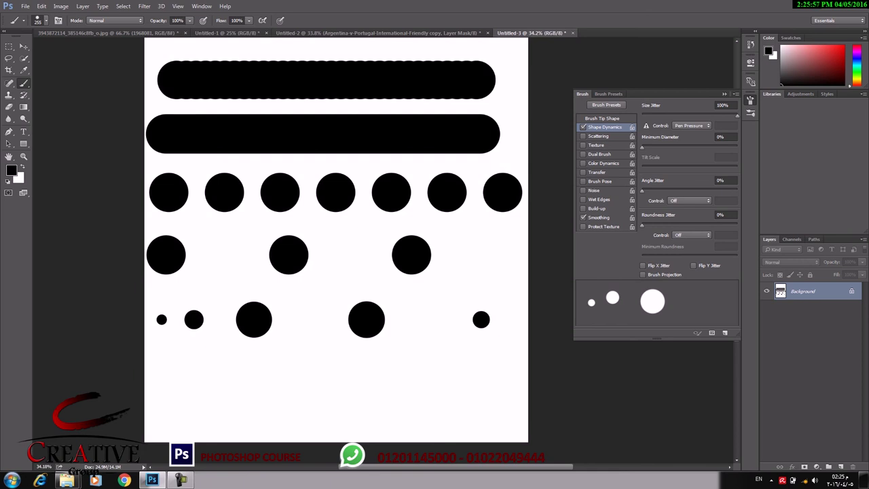
pyautogui.press('BackSpace')
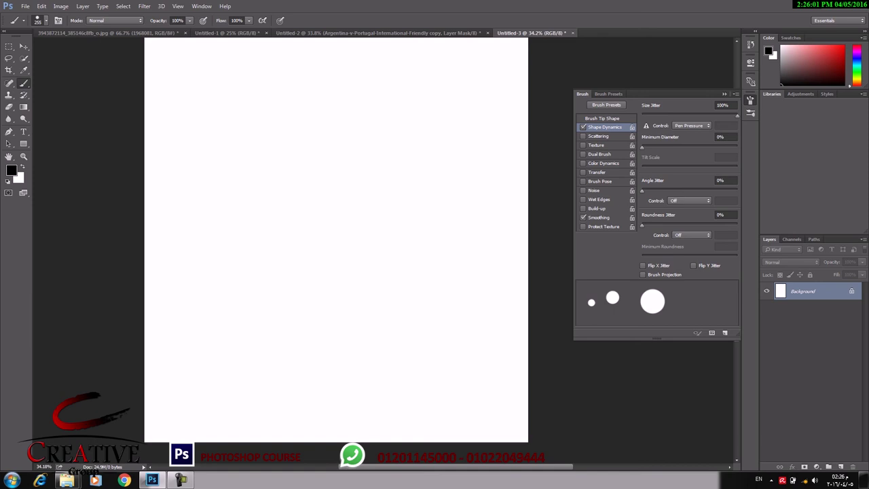
# Set brush size to 135 px with a 17% Minimum Diameter.
pyautogui.moveTo(642, 146); pyautogui.dragTo(658, 147)
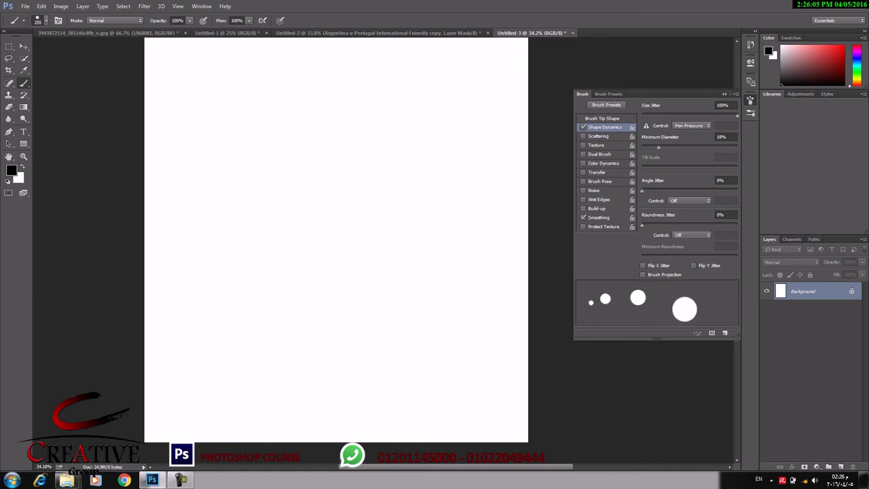
pyautogui.click(602, 118)
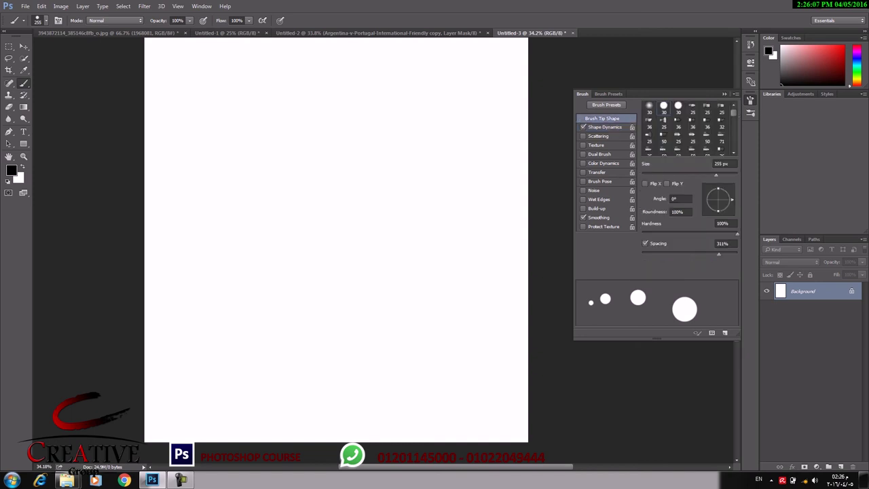
pyautogui.moveTo(701, 174); pyautogui.dragTo(697, 174)
pyautogui.click(604, 127)
pyautogui.moveTo(659, 146); pyautogui.dragTo(657, 147)
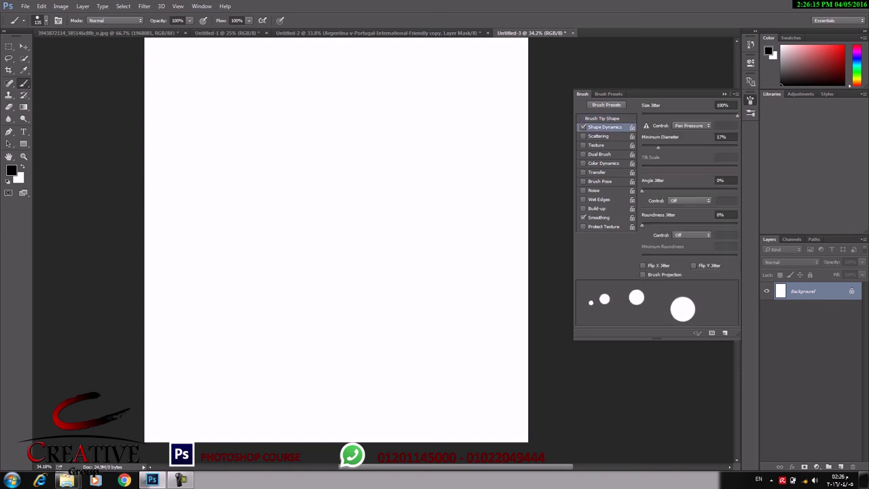
# Paint a row of varied-size dots across the top, then flatten the tip to 0% roundness.
pyautogui.moveTo(170, 81); pyautogui.dragTo(473, 82)
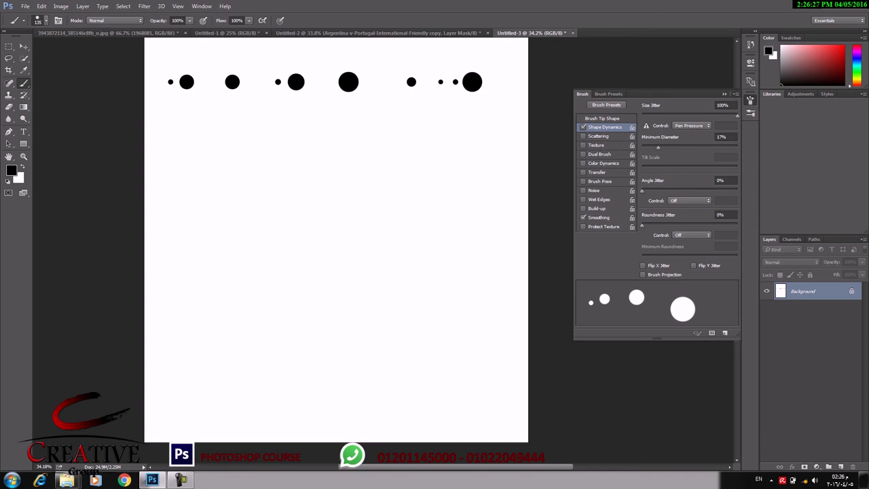
pyautogui.click(602, 118)
pyautogui.moveTo(719, 190); pyautogui.dragTo(719, 199)
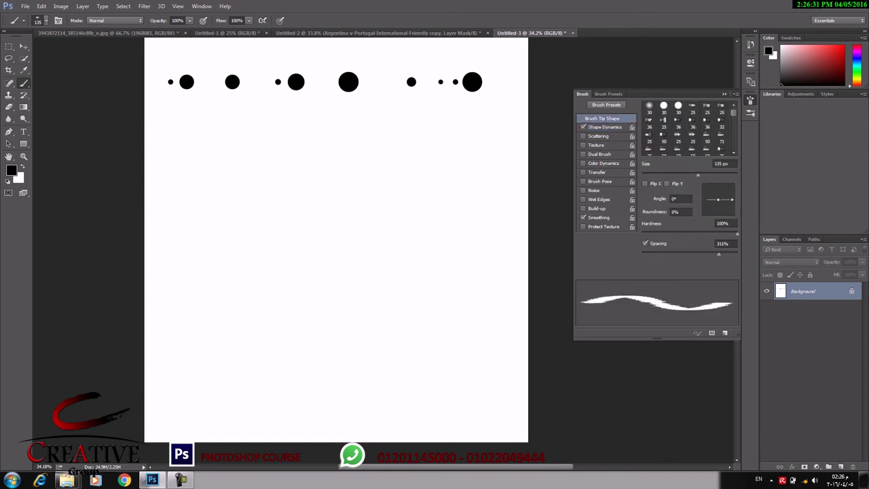
# Paint a thin flat-tip line, add angle jitter, and paint a spiky test stroke.
pyautogui.moveTo(158, 131); pyautogui.dragTo(483, 132)
pyautogui.click(604, 127)
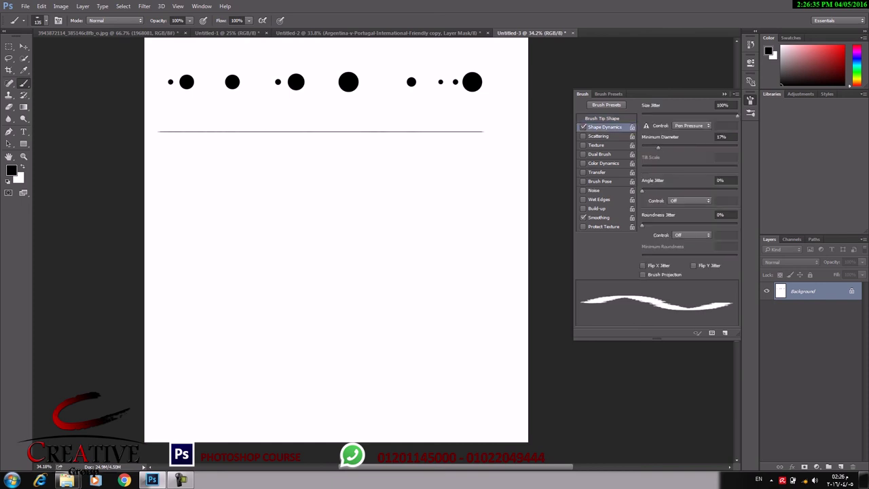
pyautogui.moveTo(641, 190); pyautogui.dragTo(680, 190)
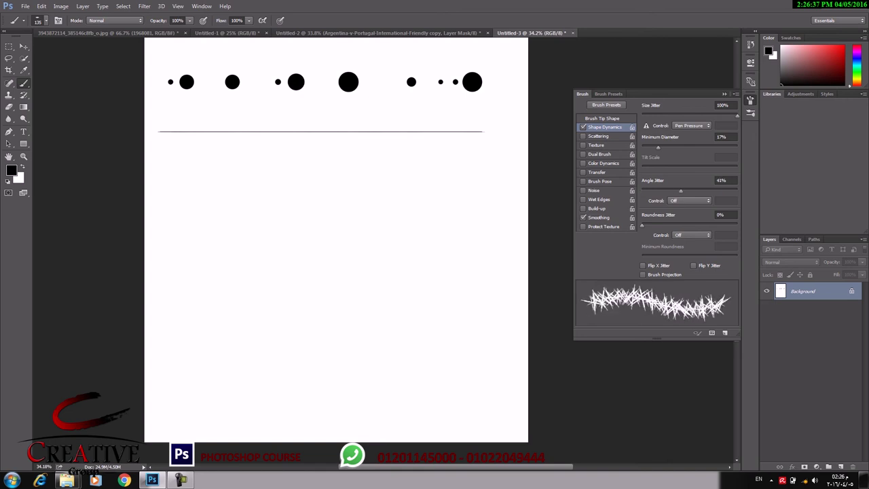
pyautogui.moveTo(159, 161); pyautogui.dragTo(493, 161)
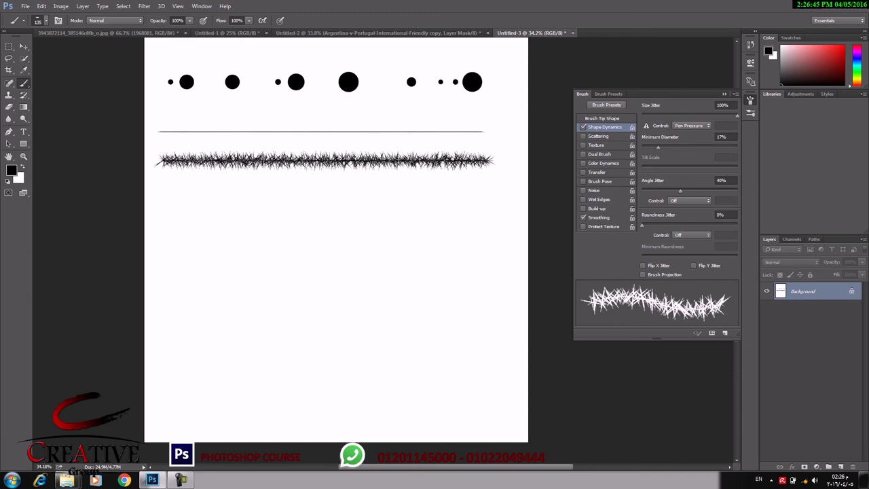
# Raise spacing to 998%, paint a sparser test stroke, and turn on Scattering.
pyautogui.click(602, 119)
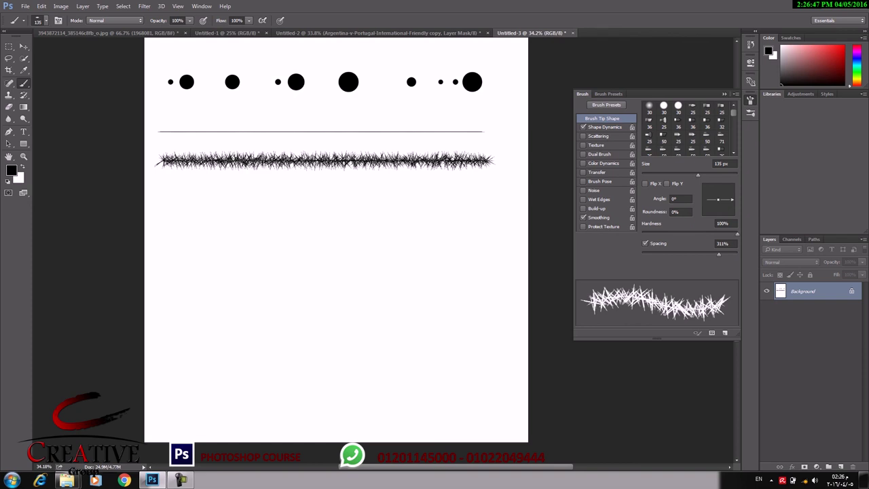
pyautogui.moveTo(718, 254); pyautogui.dragTo(737, 254)
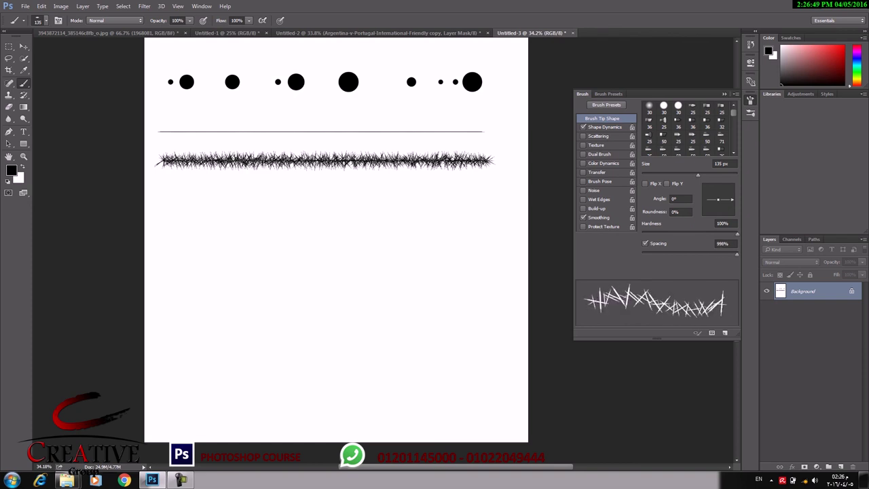
pyautogui.moveTo(155, 194); pyautogui.dragTo(528, 193)
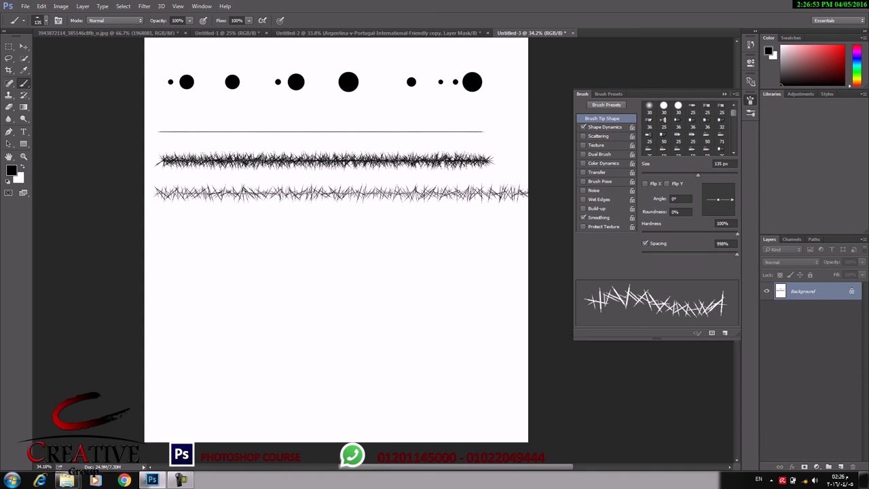
pyautogui.click(605, 127)
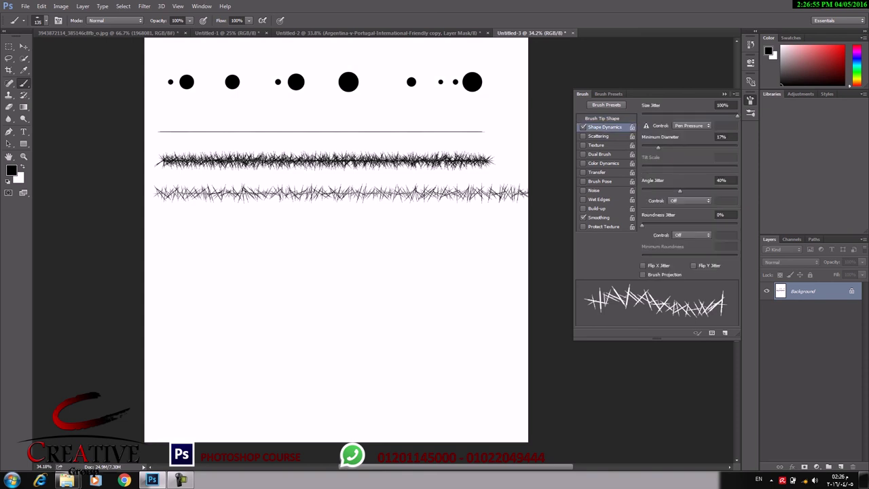
pyautogui.click(583, 135)
pyautogui.click(599, 136)
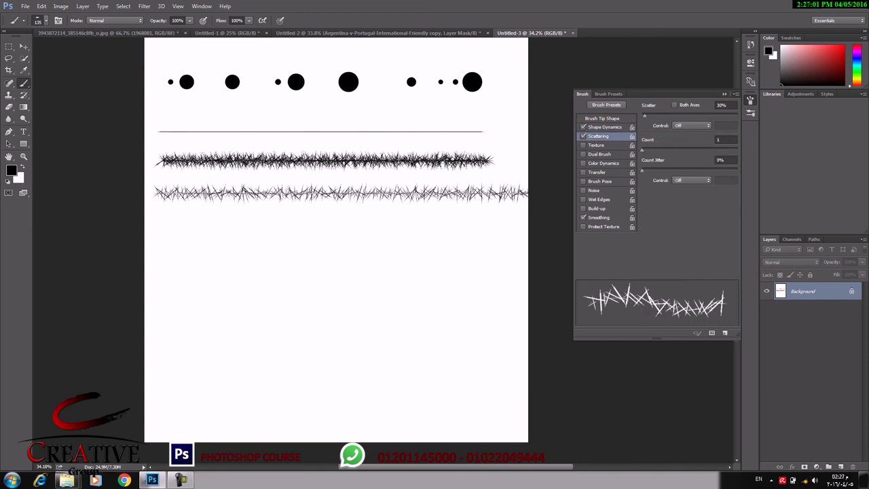
# Paint a scattered test stroke, raise Scatter to 953%, and paint a widely scattered stroke below.
pyautogui.moveTo(155, 241); pyautogui.dragTo(527, 241)
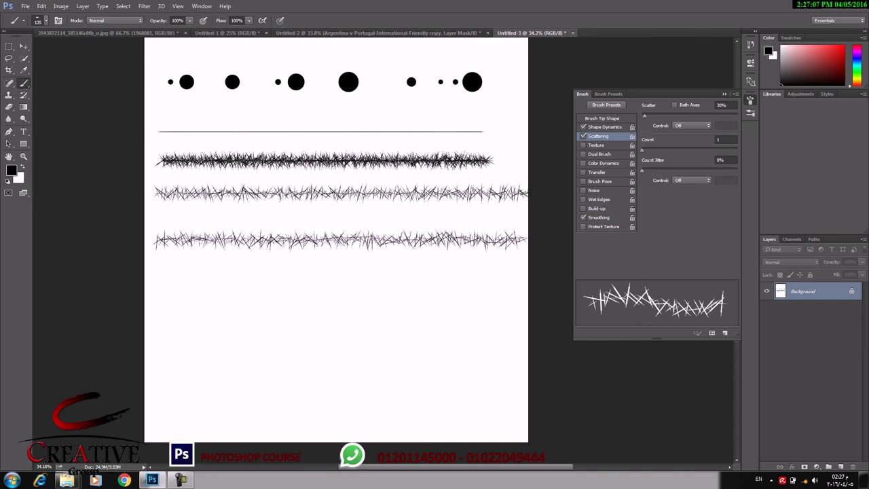
pyautogui.moveTo(644, 116); pyautogui.dragTo(733, 115)
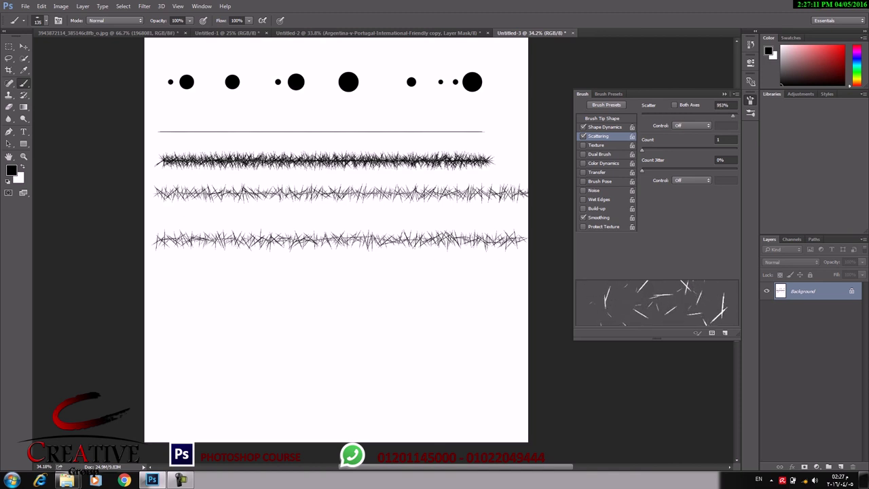
pyautogui.moveTo(160, 313); pyautogui.dragTo(475, 312)
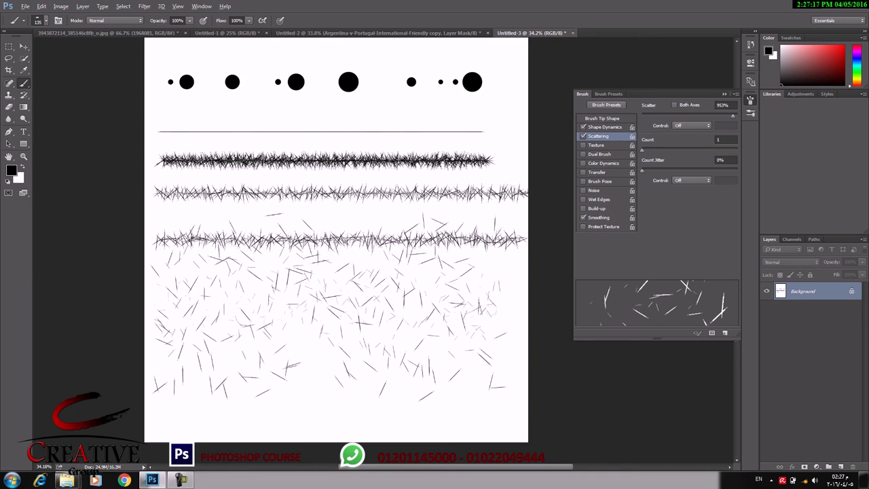
pyautogui.scroll(-3, 336, 237)
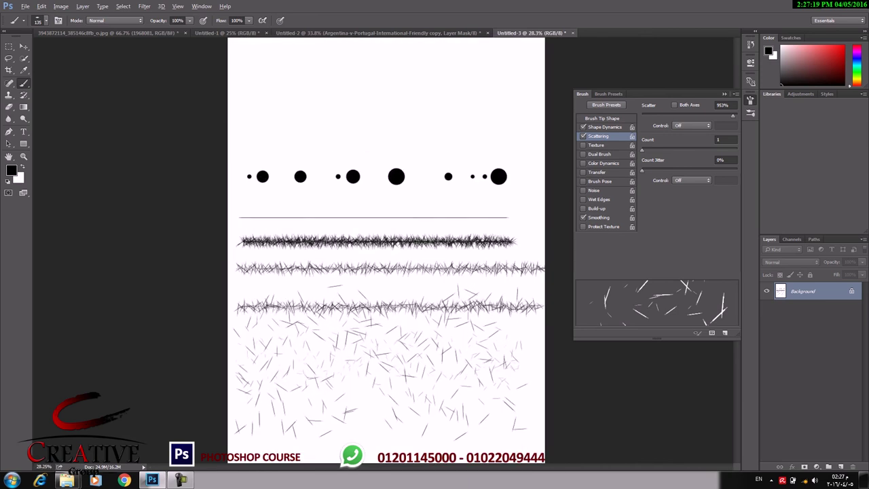
# In Untitled-2, set the brush to 100% roundness and about 80% spacing.
pyautogui.click(377, 32)
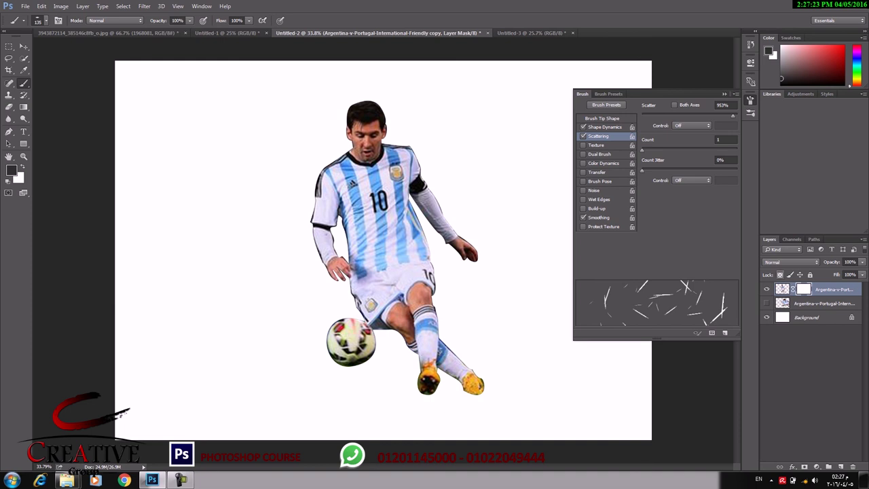
pyautogui.click(603, 118)
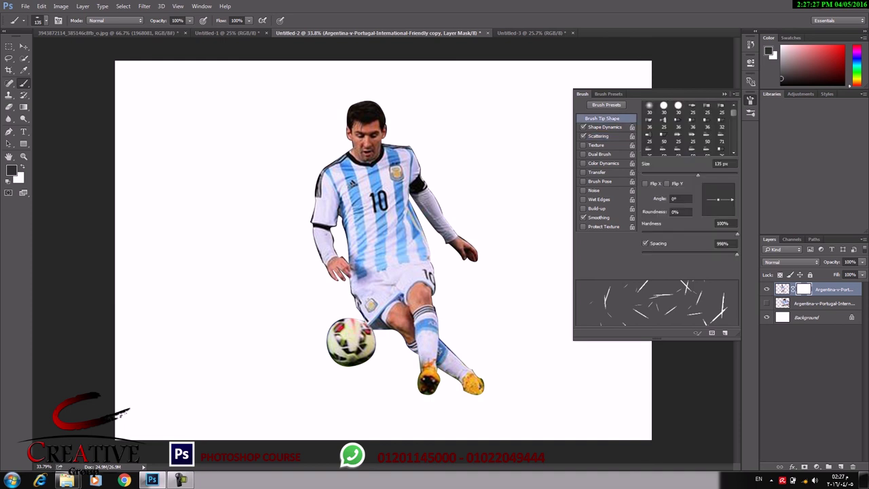
pyautogui.write('100')
pyautogui.write('92')
pyautogui.click(680, 212)
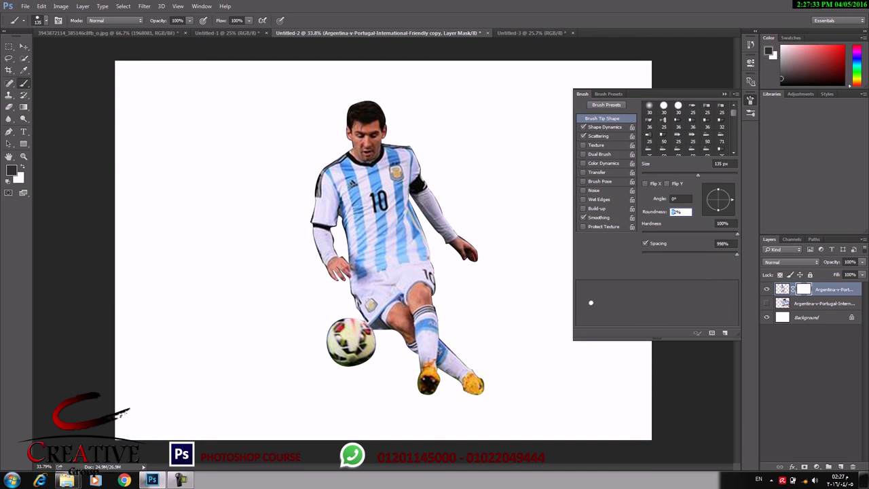
pyautogui.doubleClick(676, 212)
pyautogui.write('100')
pyautogui.moveTo(737, 254); pyautogui.dragTo(679, 254)
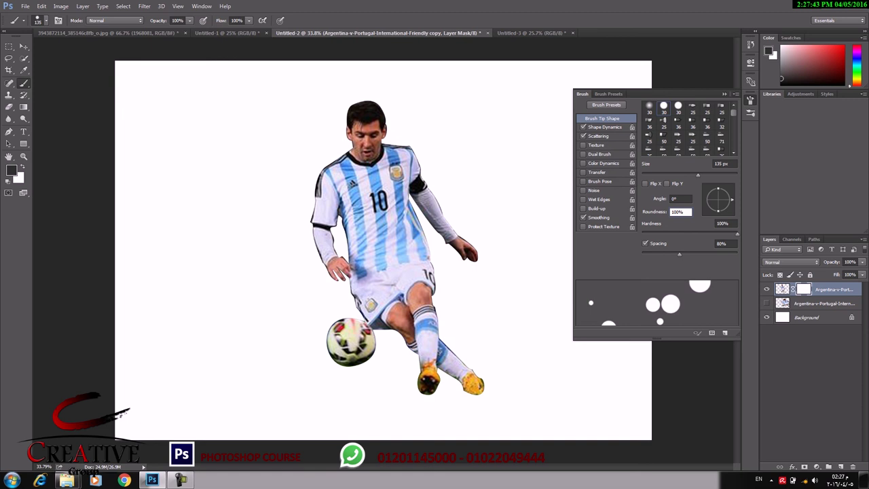
# Paint the player's mask with black to punch round holes in his face, jersey and leg.
pyautogui.moveTo(374, 131)
pyautogui.mouseDown()
pyautogui.moveTo(376, 151)
pyautogui.moveTo(356, 186)
pyautogui.moveTo(442, 216)
pyautogui.mouseUp()
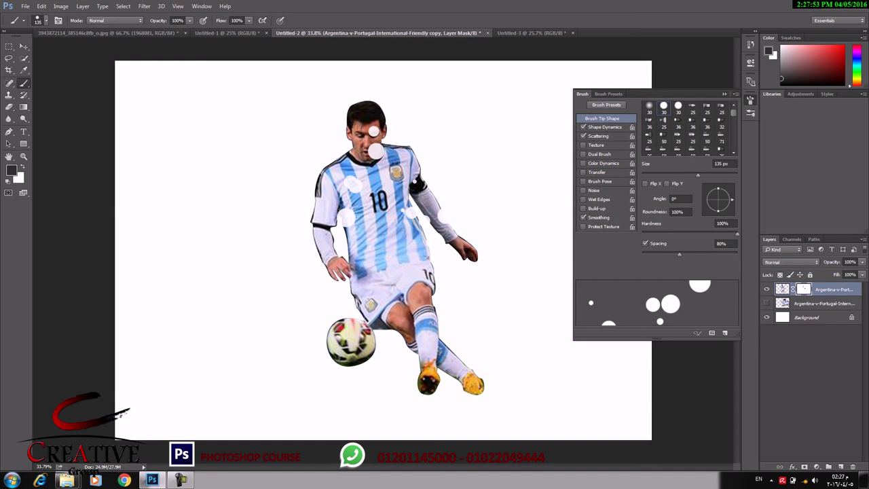
pyautogui.hotkey('ctrl', 'alt', 'z')
pyautogui.hotkey('ctrl', 'alt', 'z')
pyautogui.hotkey('ctrl', 'alt', 'z')
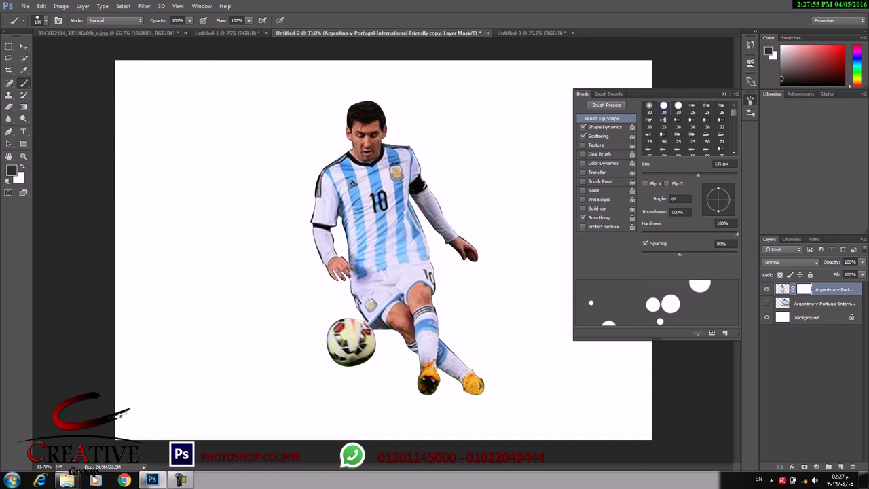
pyautogui.press('x')
pyautogui.press('x')
pyautogui.moveTo(369, 133)
pyautogui.mouseDown()
pyautogui.moveTo(394, 271)
pyautogui.moveTo(442, 374)
pyautogui.mouseUp()
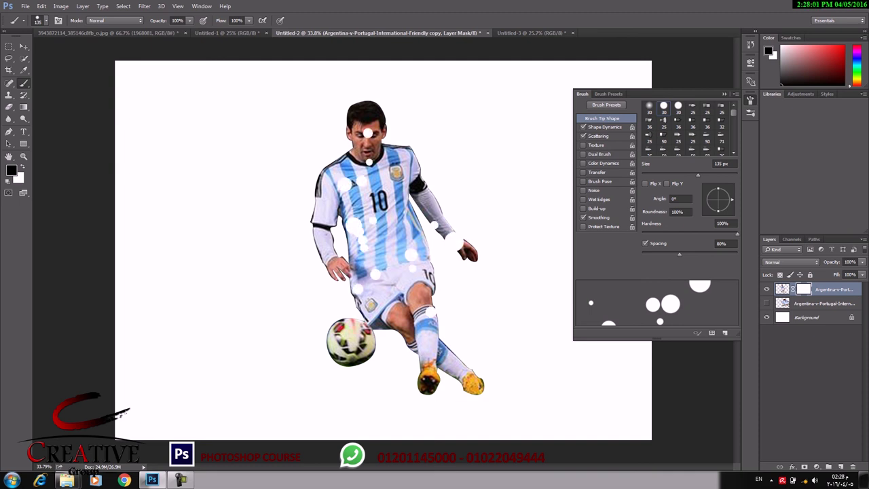
pyautogui.click(403, 313)
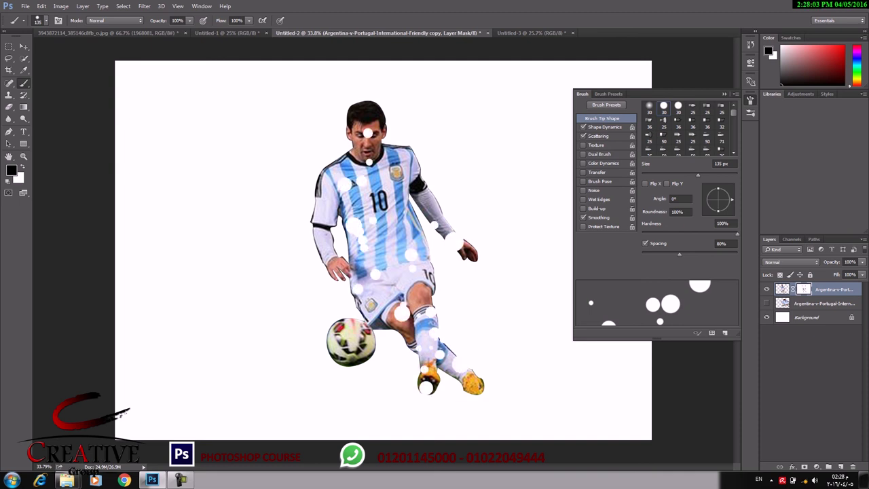
pyautogui.click(397, 238)
pyautogui.click(402, 171)
pyautogui.click(377, 217)
pyautogui.click(377, 198)
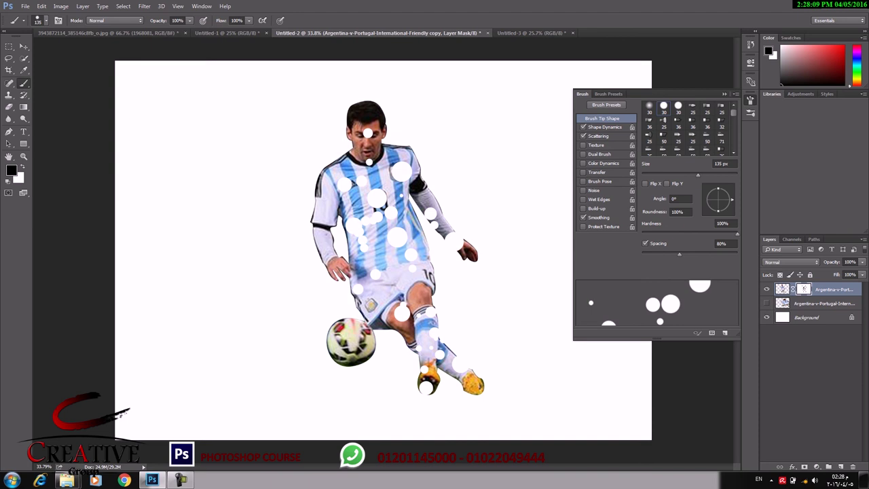
pyautogui.click(767, 303)
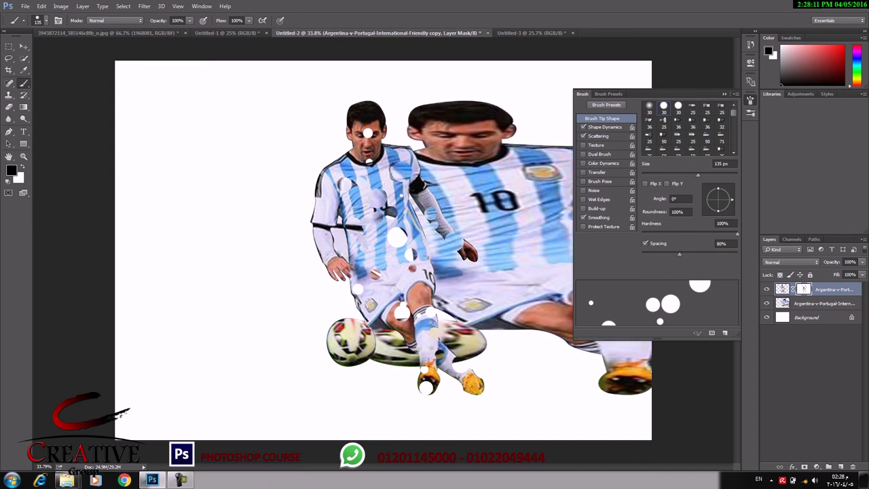
# Add a layer mask to the lower Argentina player layer and invert it to black.
pyautogui.click(805, 467)
pyautogui.hotkey('ctrl', 'z')
pyautogui.click(829, 303)
pyautogui.click(805, 467)
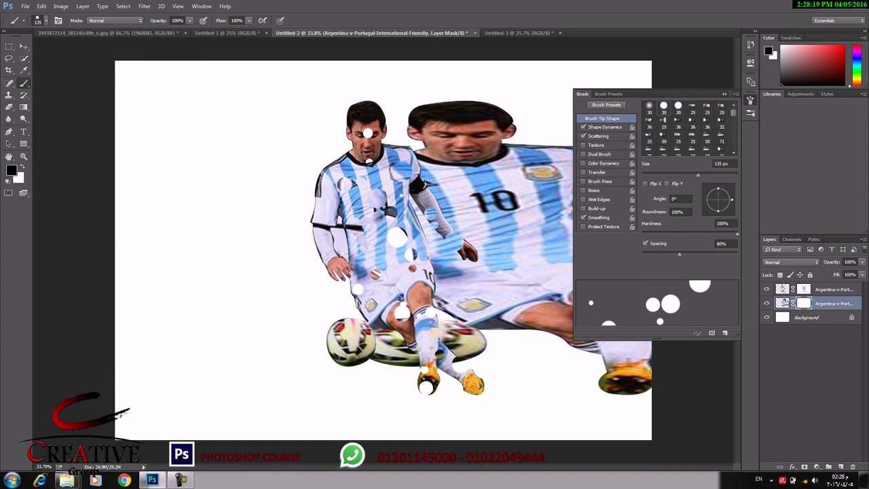
pyautogui.click(725, 94)
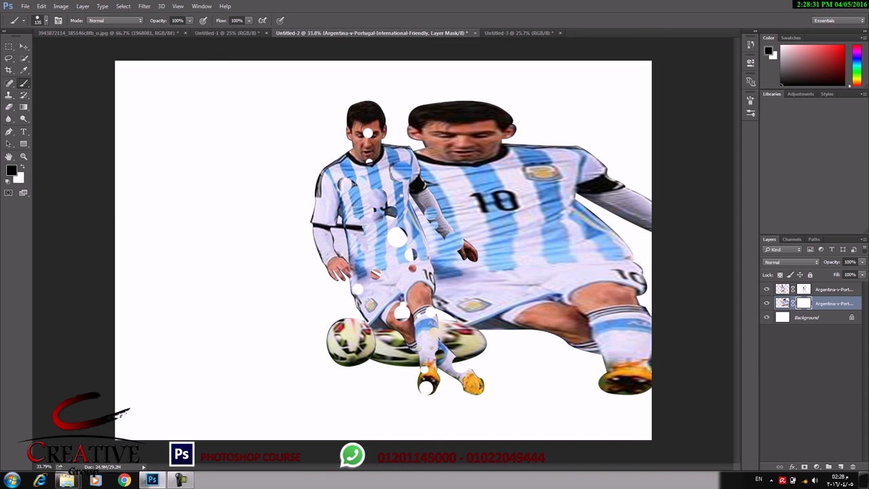
pyautogui.hotkey('ctrl', 'i')
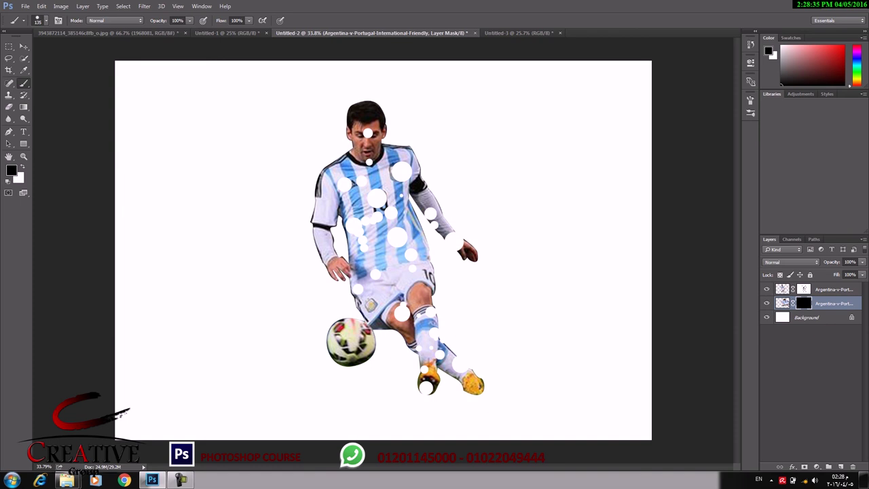
# Paint white on the lower layer's mask to reveal round fragments trailing right of the player.
pyautogui.press('x')
pyautogui.moveTo(469, 112)
pyautogui.mouseDown()
pyautogui.moveTo(475, 347)
pyautogui.moveTo(484, 312)
pyautogui.moveTo(543, 204)
pyautogui.moveTo(523, 159)
pyautogui.mouseUp()
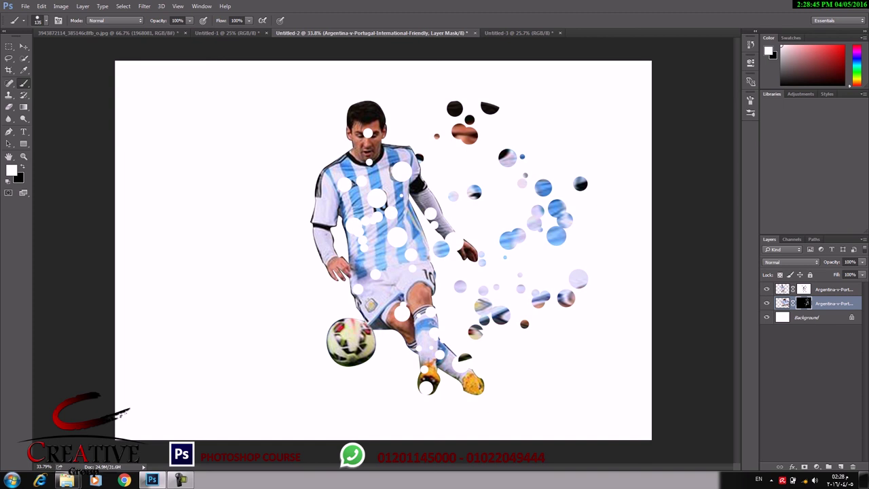
pyautogui.click(552, 330)
pyautogui.click(808, 317)
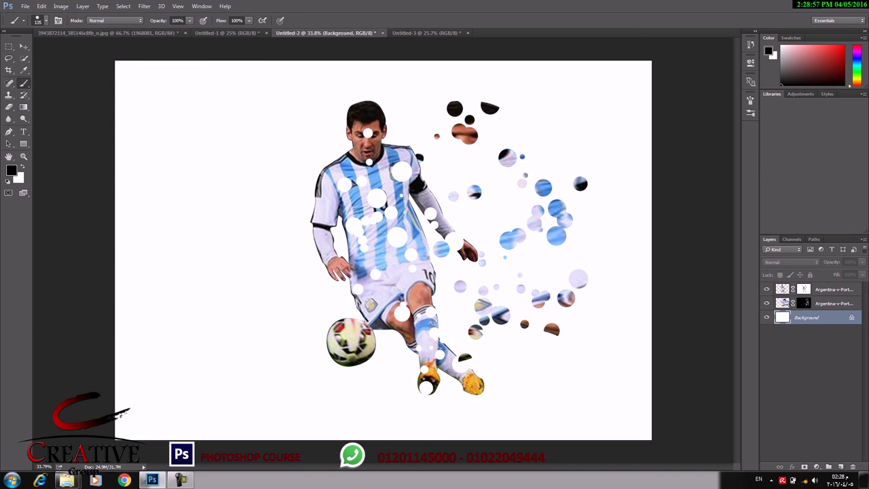
pyautogui.click(834, 303)
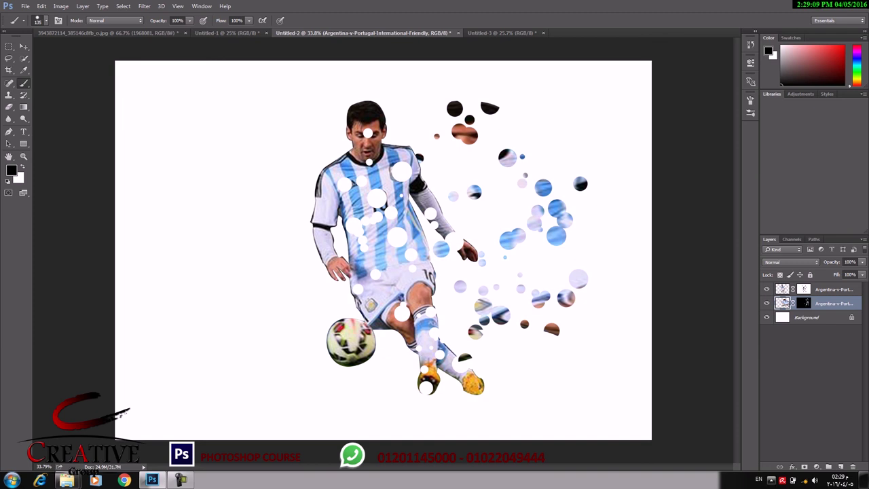
pyautogui.click(772, 480)
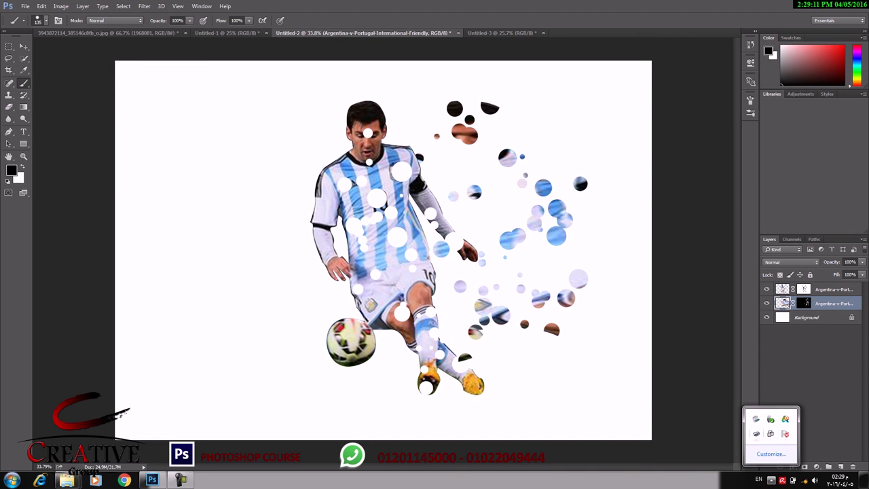